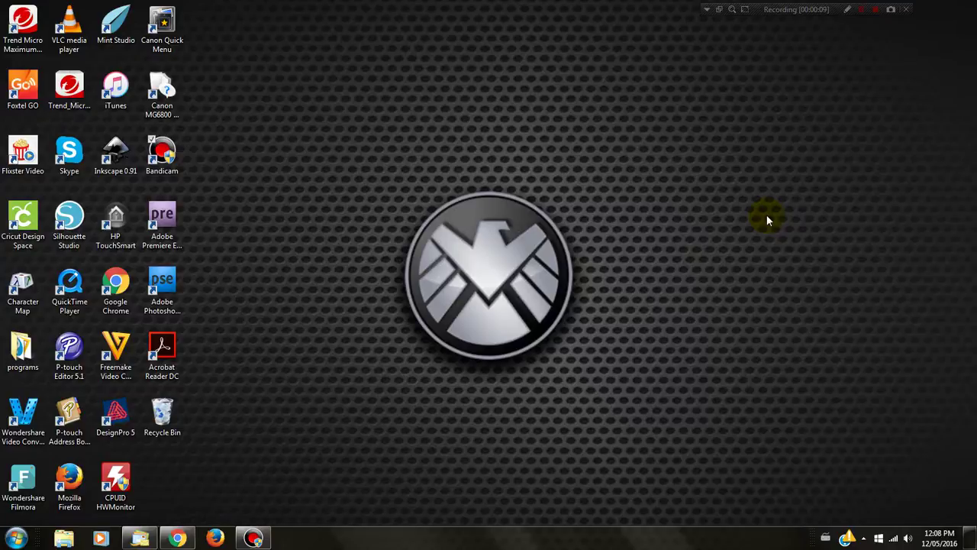
# Step: Dismiss the slow-performance warning balloon on the Windows desktop
pyautogui.click(860, 9)
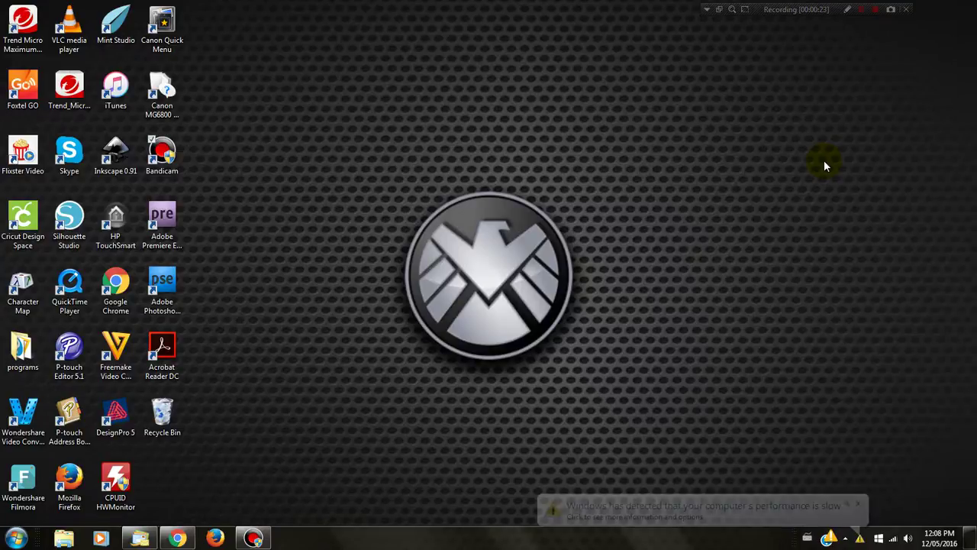
pyautogui.click(857, 505)
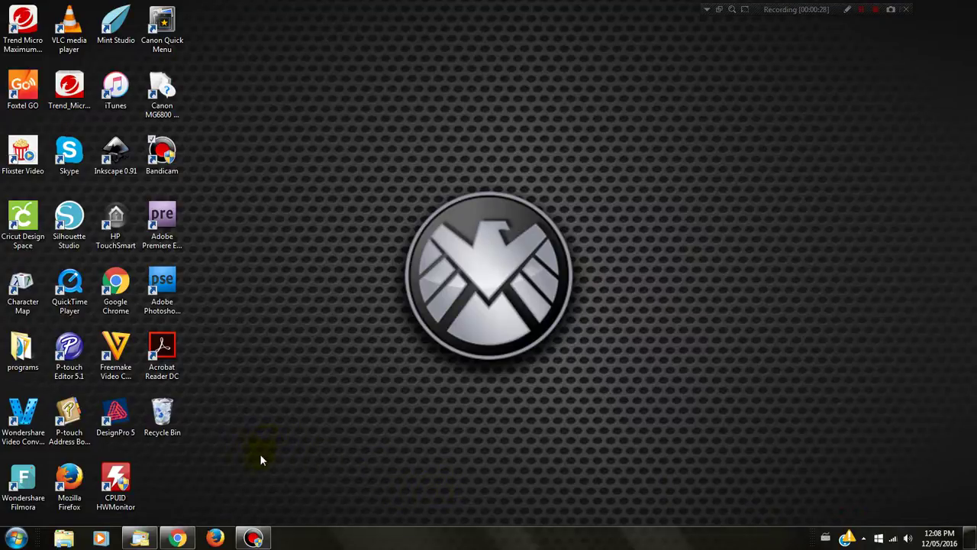
# Step: Go to Font Bundles' FREE FONTS page in Chrome and scroll down to Hot Deals
pyautogui.click(176, 539)
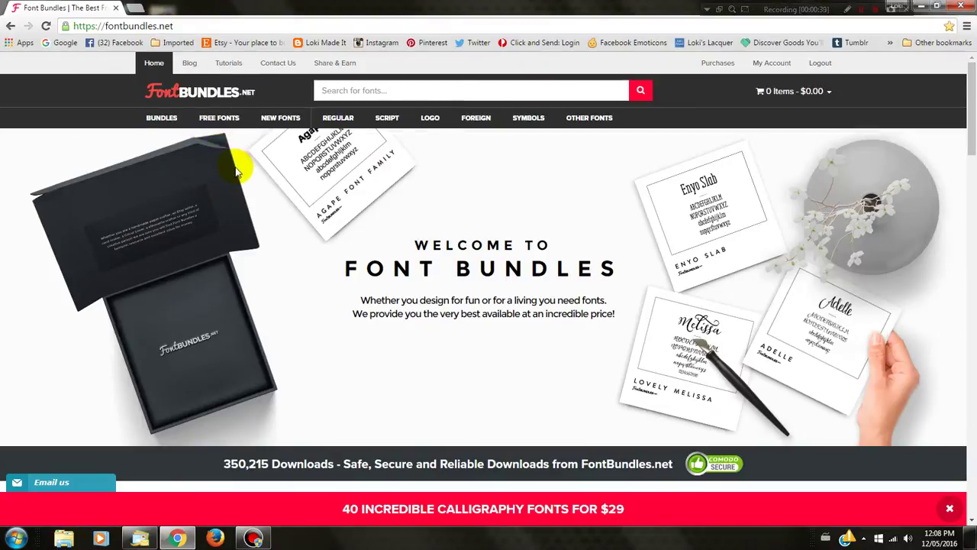
pyautogui.click(219, 120)
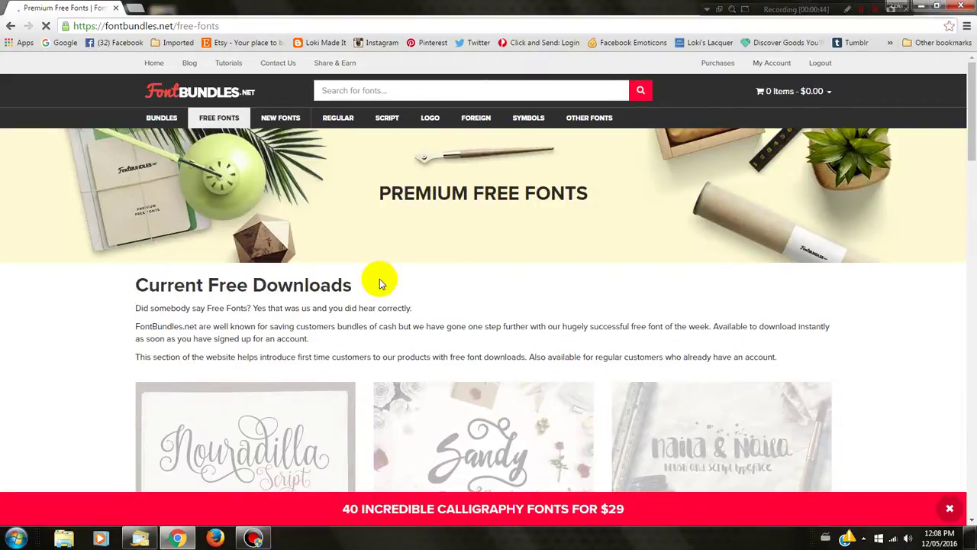
pyautogui.scroll(-4, 379, 279)
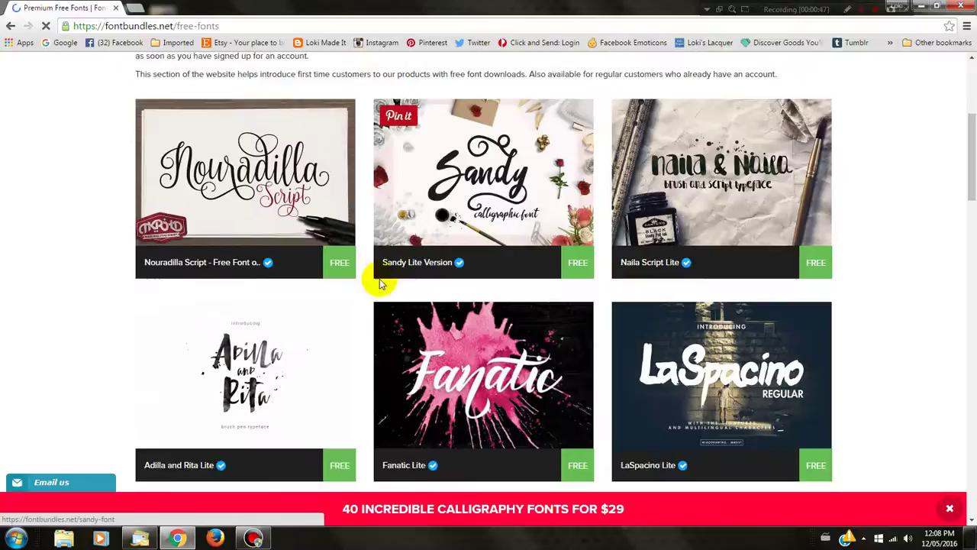
pyautogui.scroll(-2, 381, 283)
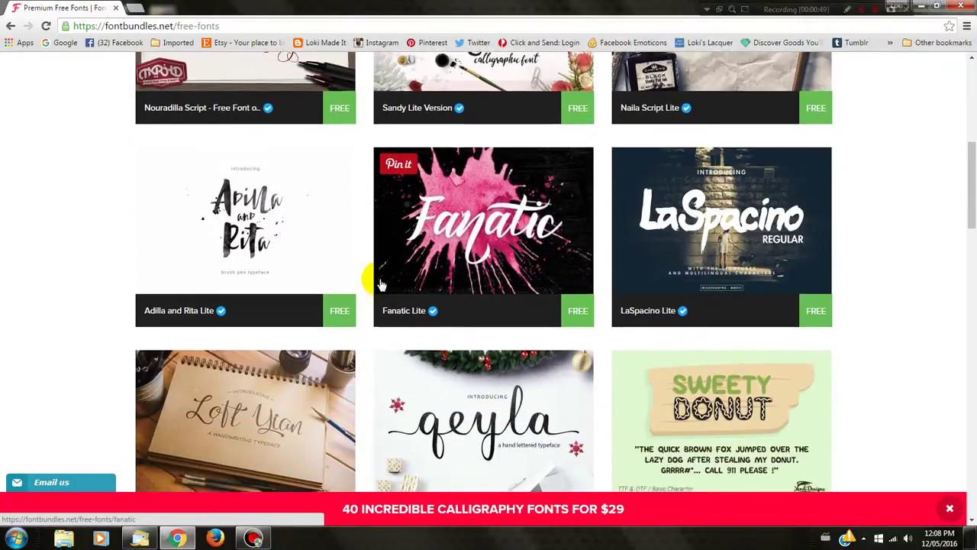
pyautogui.scroll(-1, 380, 285)
pyautogui.scroll(-2, 381, 284)
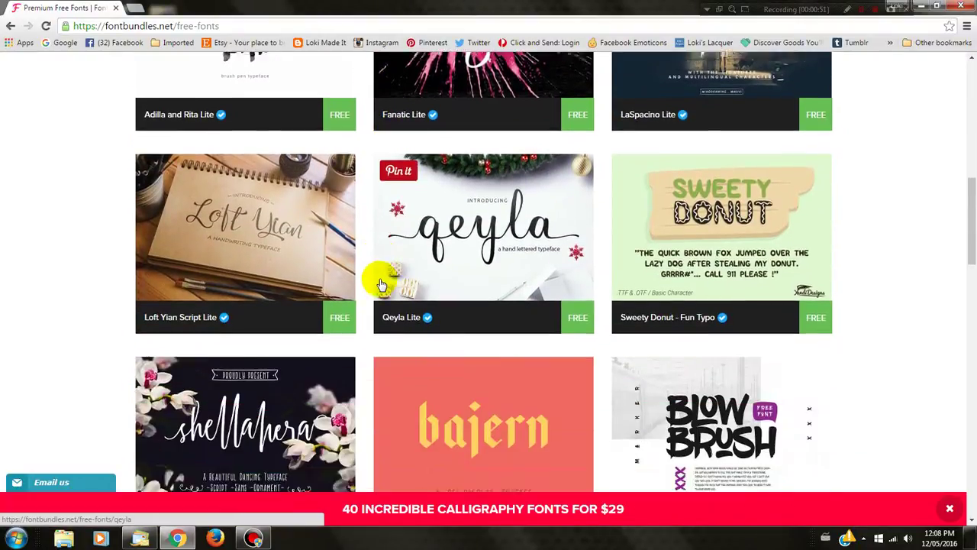
pyautogui.scroll(-5, 381, 284)
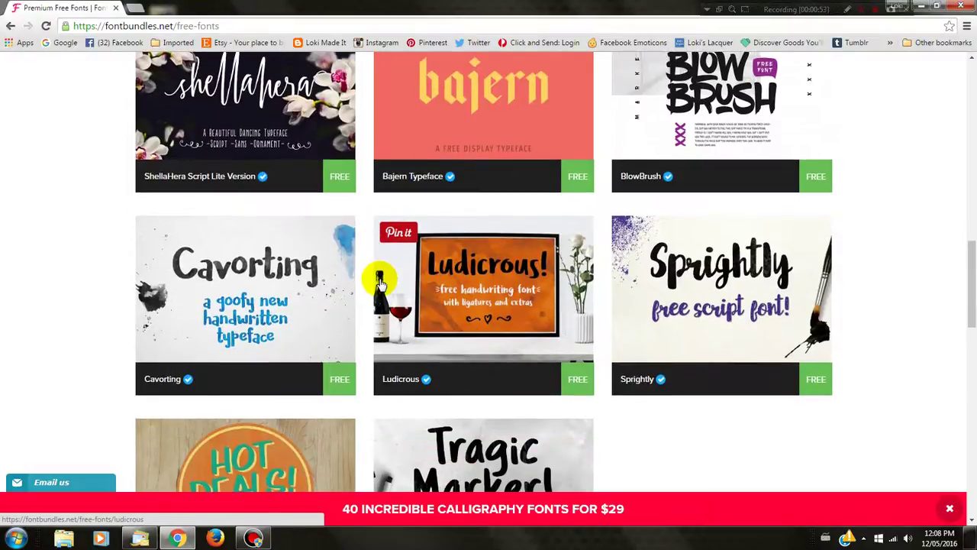
pyautogui.scroll(-2, 381, 284)
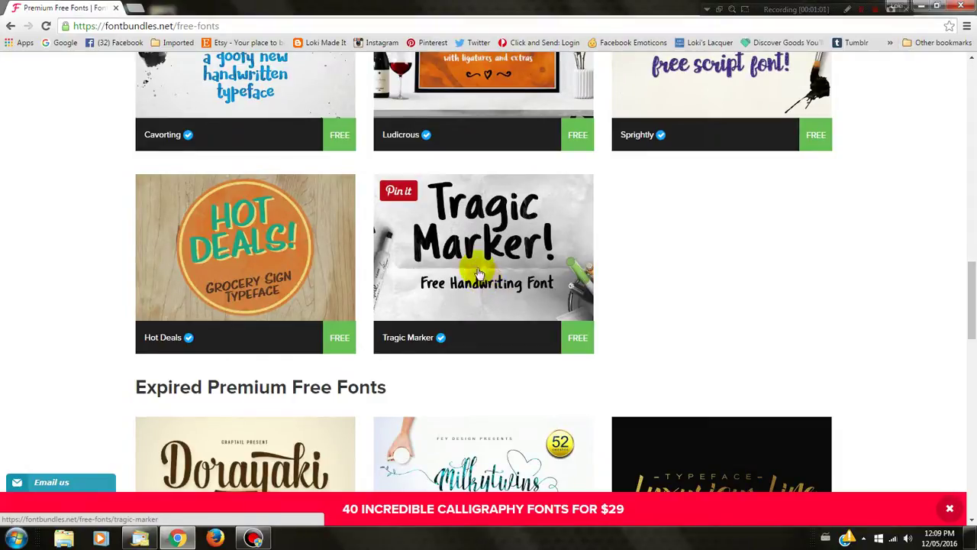
# Step: Download the free Hot Deals font as Hot-deals-font.zip, then minimise Chrome
pyautogui.click(256, 224)
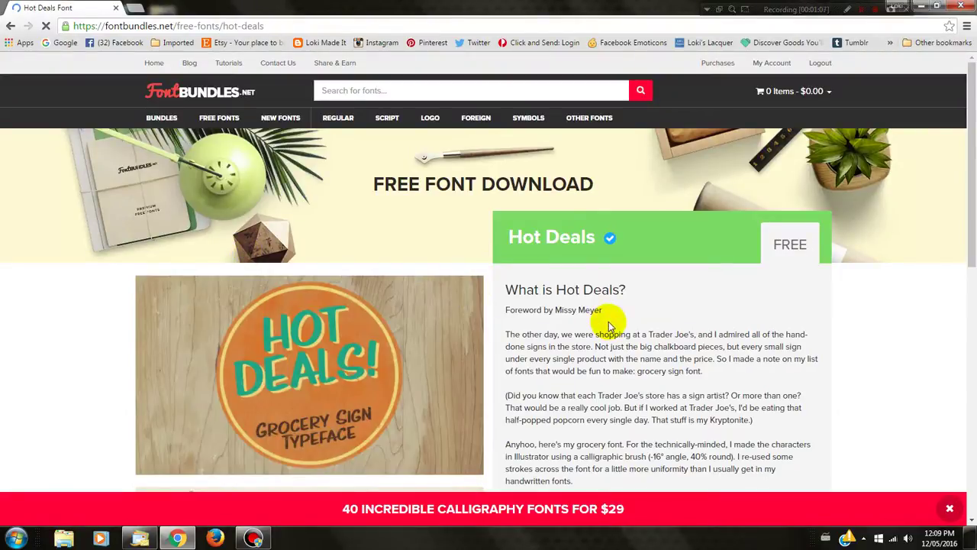
pyautogui.scroll(-3, 588, 325)
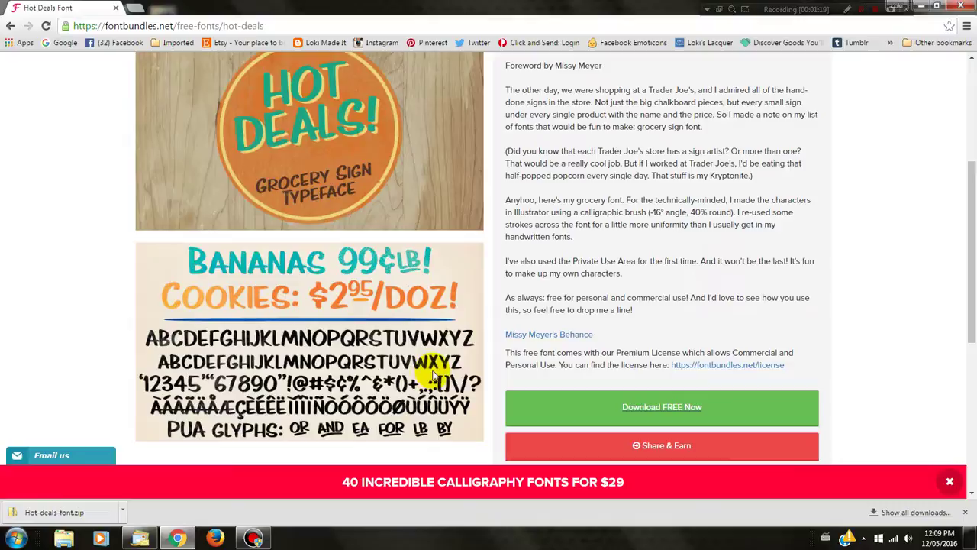
pyautogui.click(922, 6)
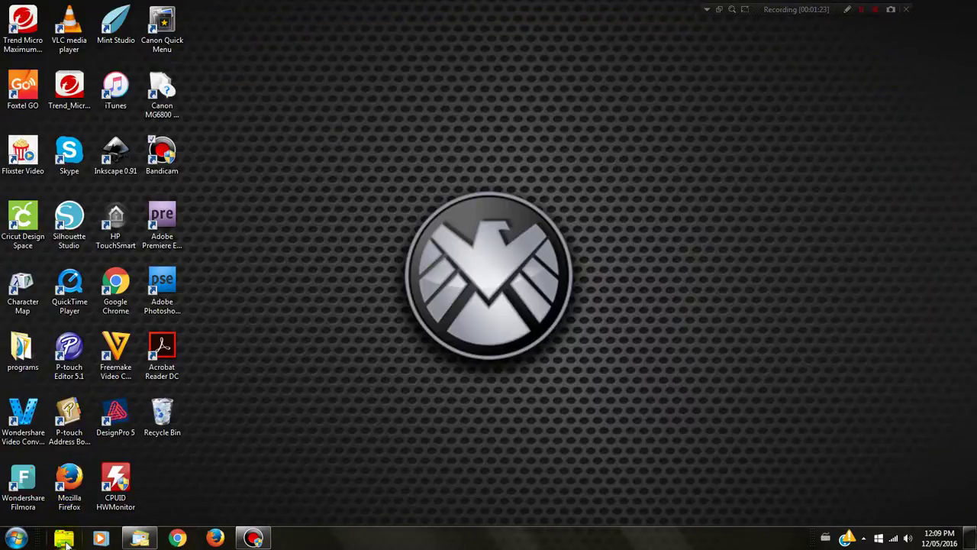
# Step: Extract Hot-deals-font.zip in Downloads into a Hot-deals-font folder, accepting no encryption
pyautogui.click(64, 539)
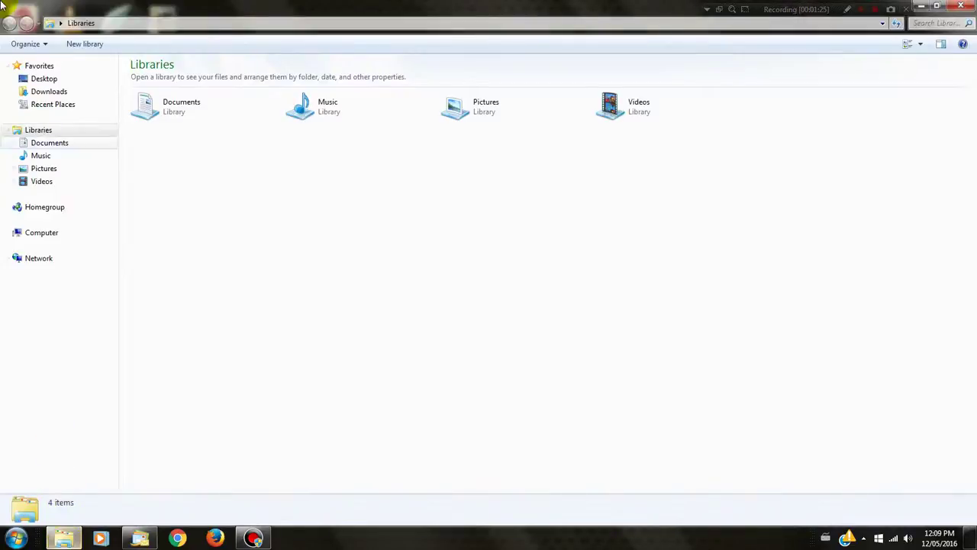
pyautogui.click(38, 91)
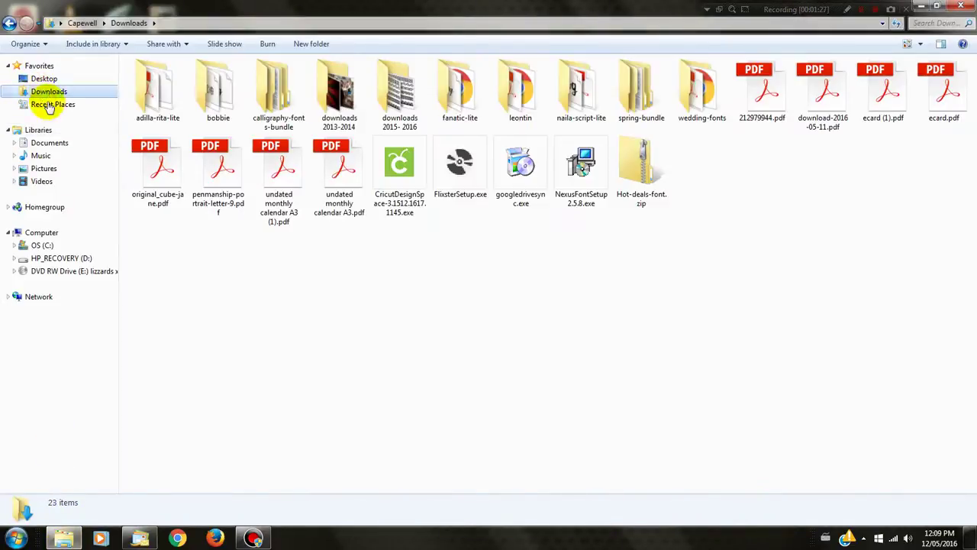
pyautogui.click(648, 169)
pyautogui.rightClick(646, 166)
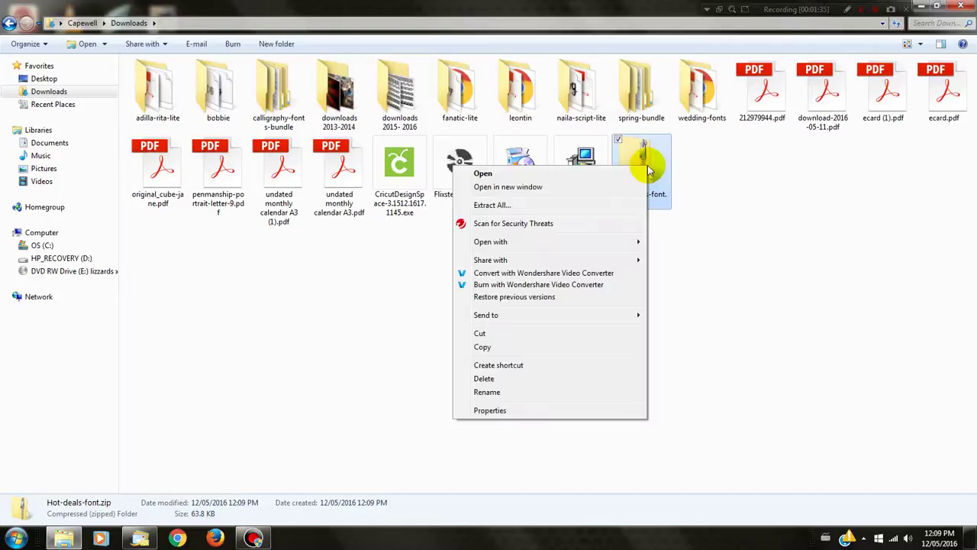
pyautogui.click(535, 203)
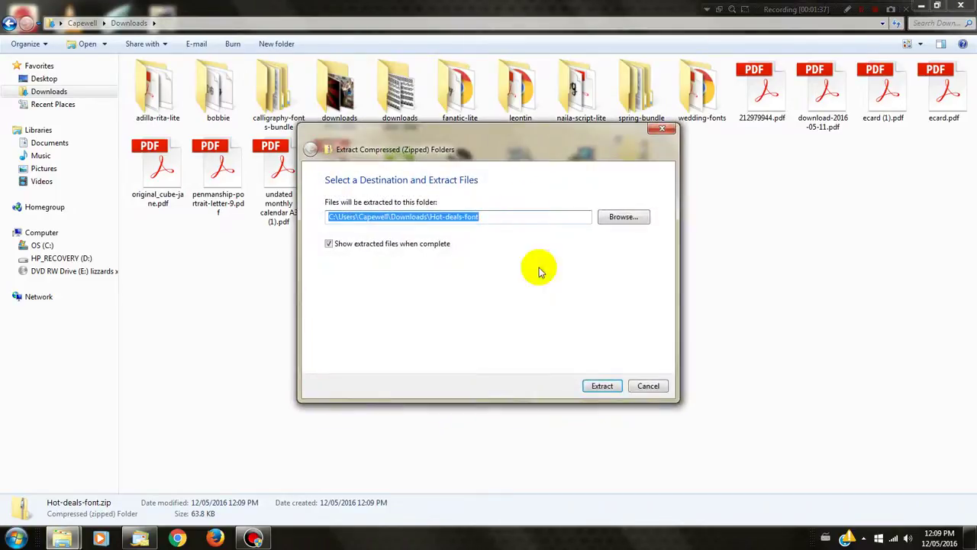
pyautogui.click(595, 387)
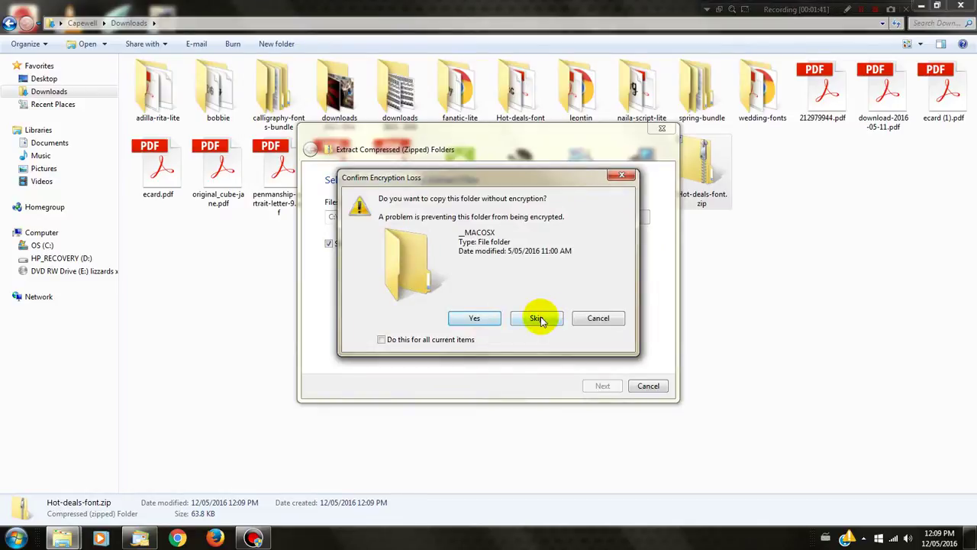
pyautogui.click(472, 319)
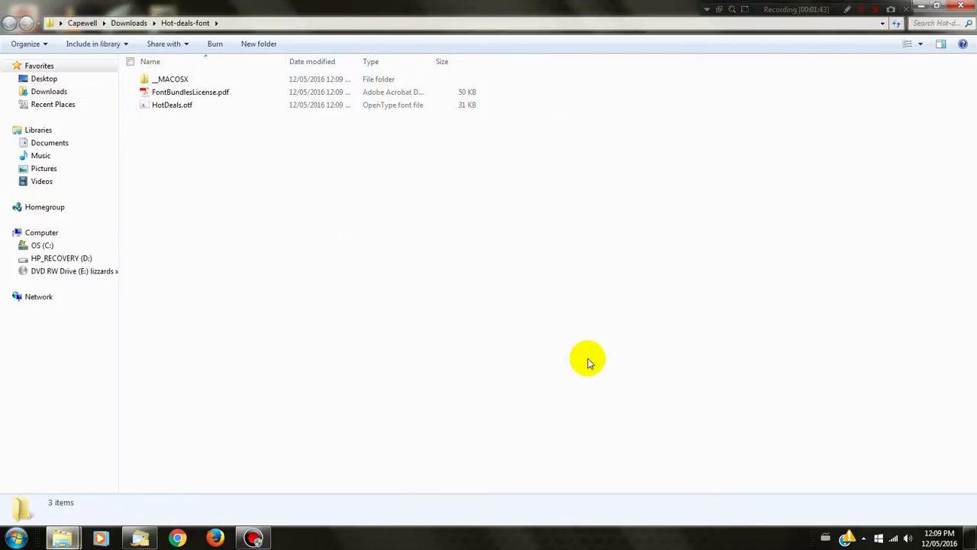
# Step: Install HotDeals.otf from its font preview, then close the preview and Explorer
pyautogui.doubleClick(168, 110)
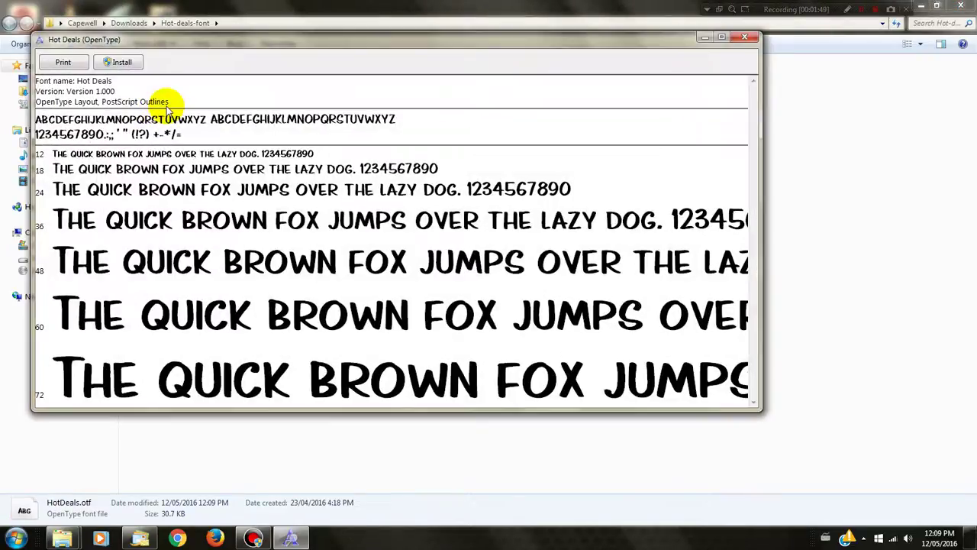
pyautogui.click(119, 65)
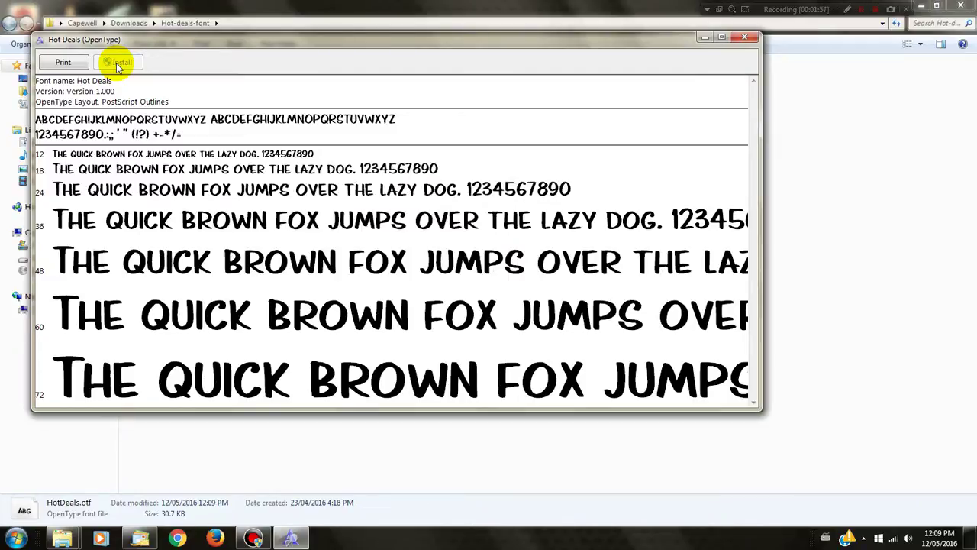
pyautogui.click(743, 37)
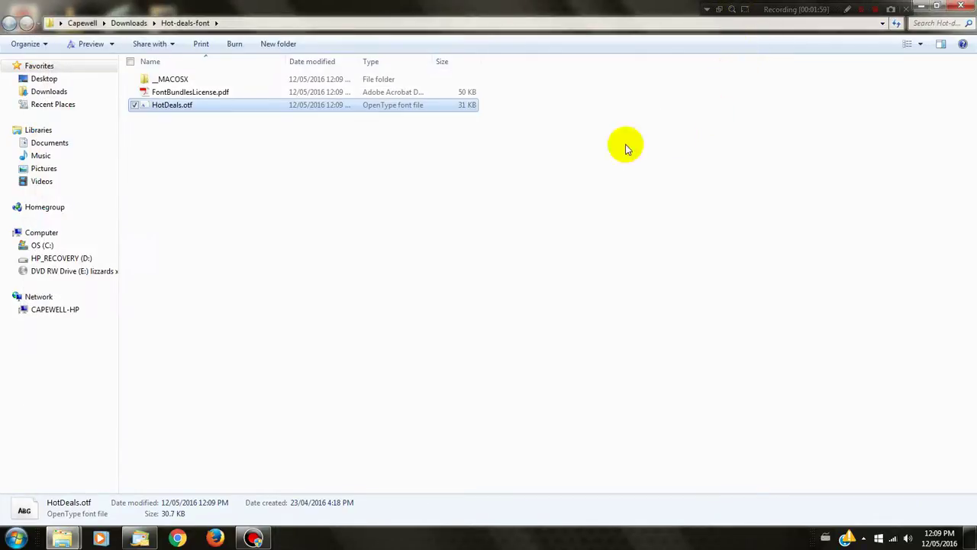
pyautogui.press('BackSpace')
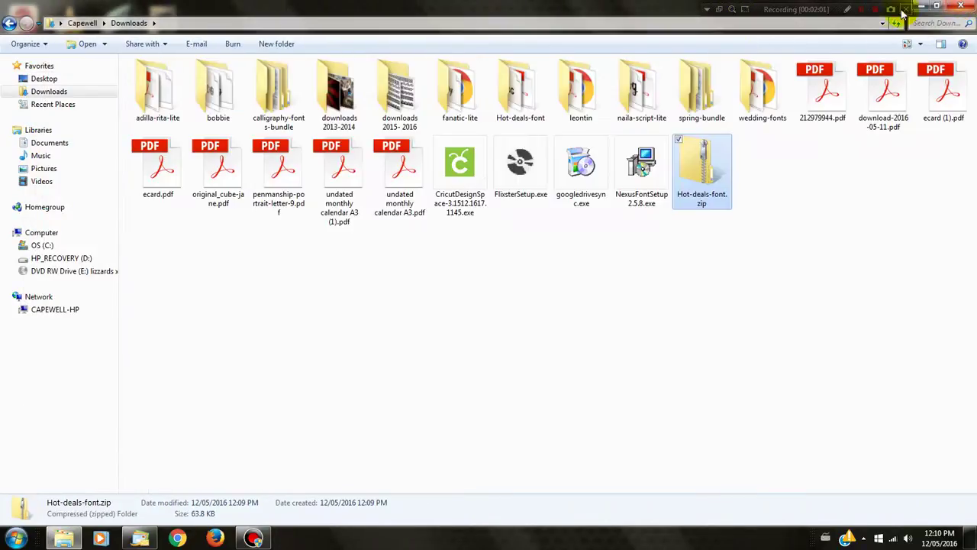
pyautogui.press('super+d')
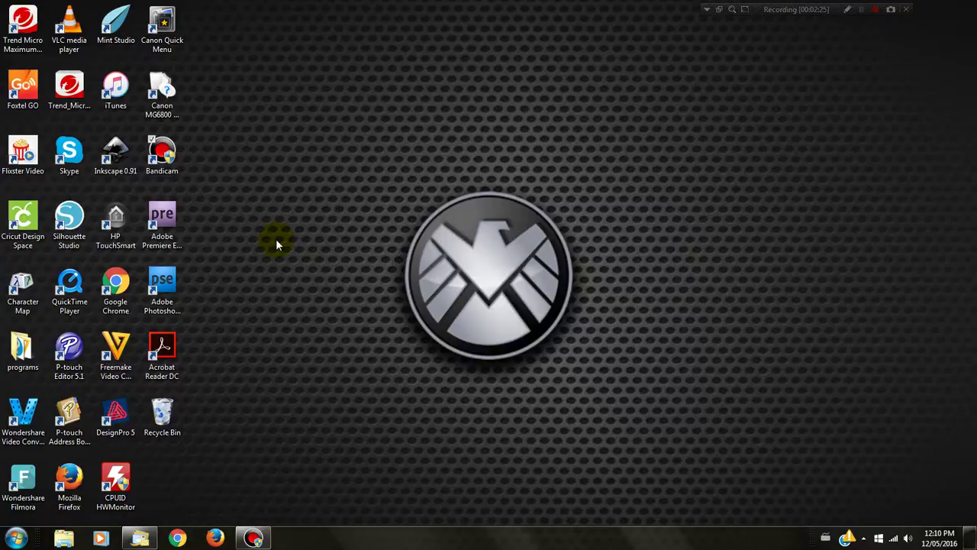
# Step: Launch Silhouette Studio from its desktop shortcut
pyautogui.click(77, 220)
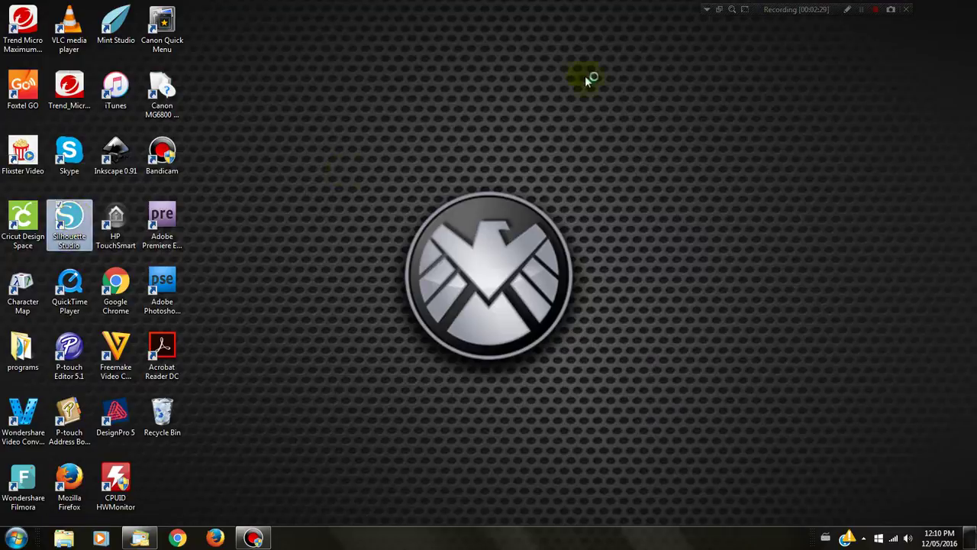
pyautogui.click(863, 12)
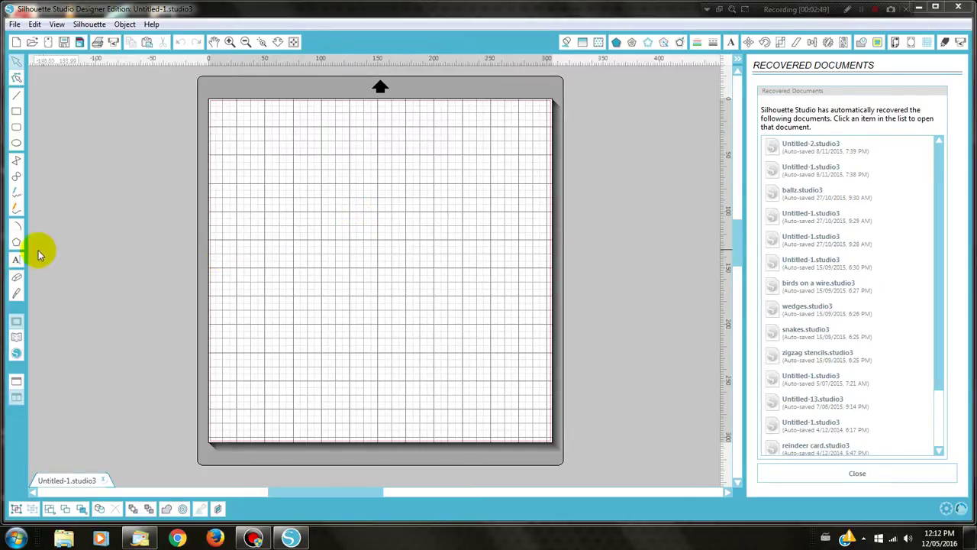
# Step: Add a 'Dont Worry' text line near the top of the mat
pyautogui.click(16, 260)
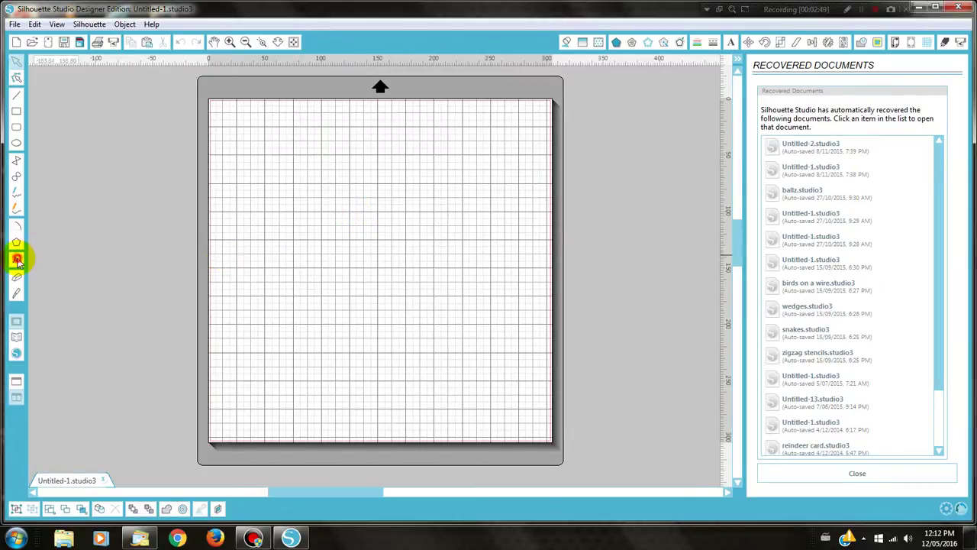
pyautogui.click(296, 188)
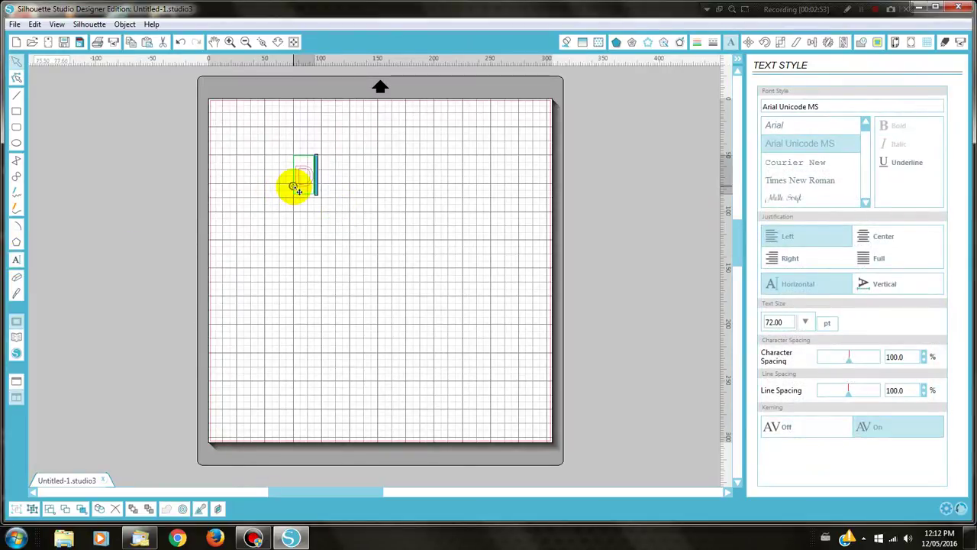
pyautogui.write('Dont')
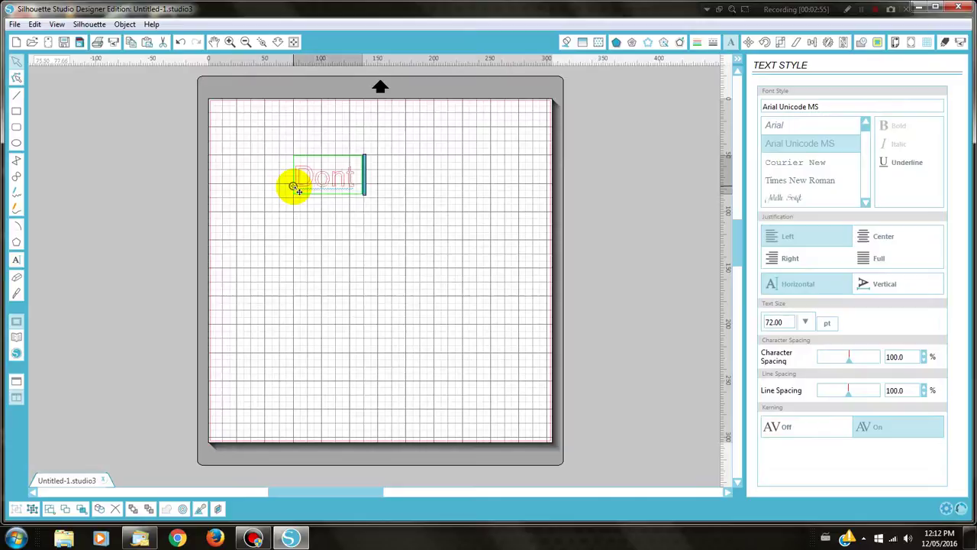
pyautogui.write(' Worry')
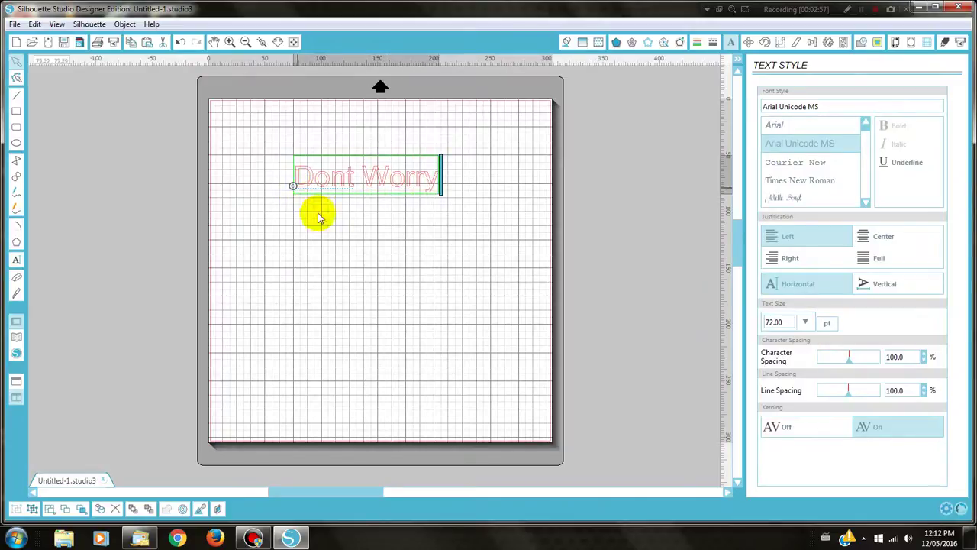
pyautogui.click(323, 228)
# Step: Start a second text line below it, typing 'BE HAPPY' in capitals
pyautogui.click(16, 259)
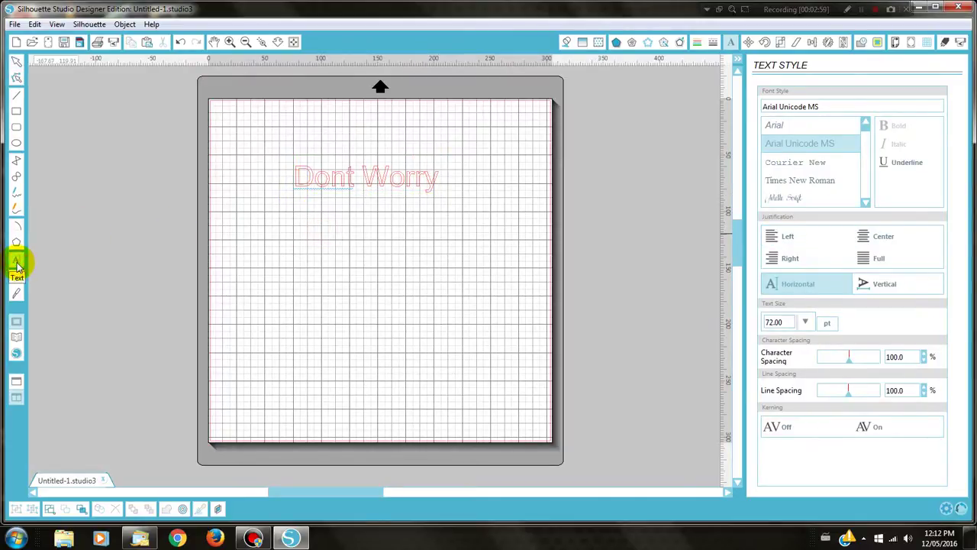
pyautogui.click(298, 234)
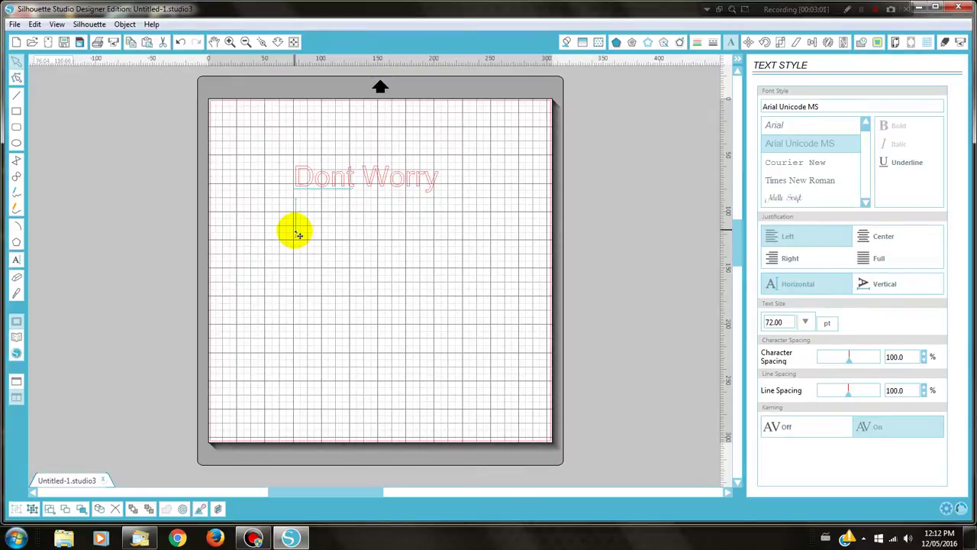
pyautogui.press('capslock')
pyautogui.write('BE')
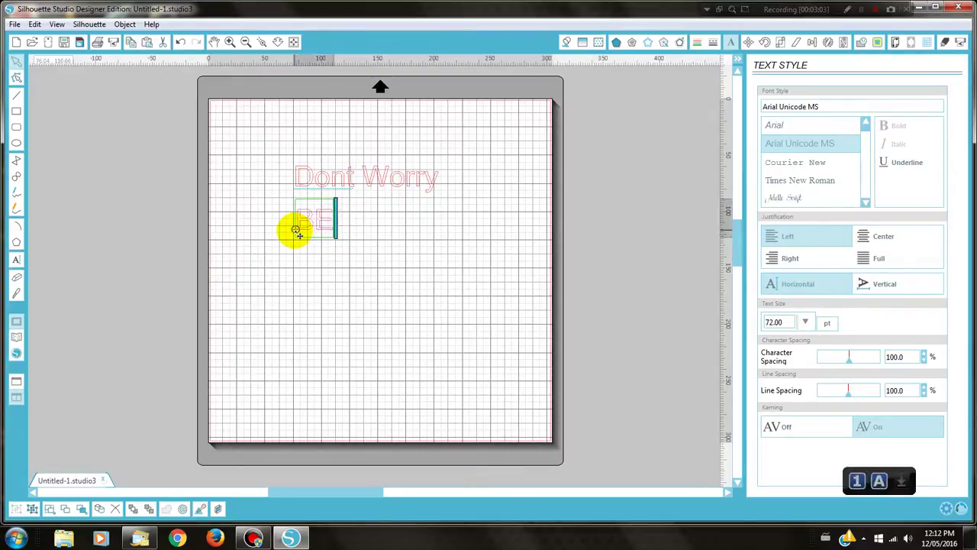
pyautogui.write(' HAPPY')
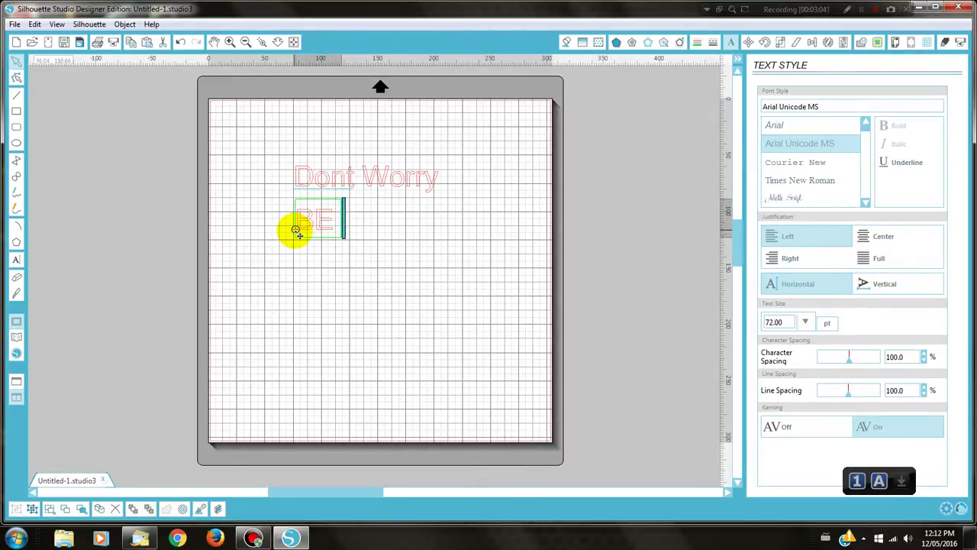
# Step: Fill both the Dont Worry and BE HAPPY lines with solid black
pyautogui.click(334, 279)
pyautogui.click(301, 196)
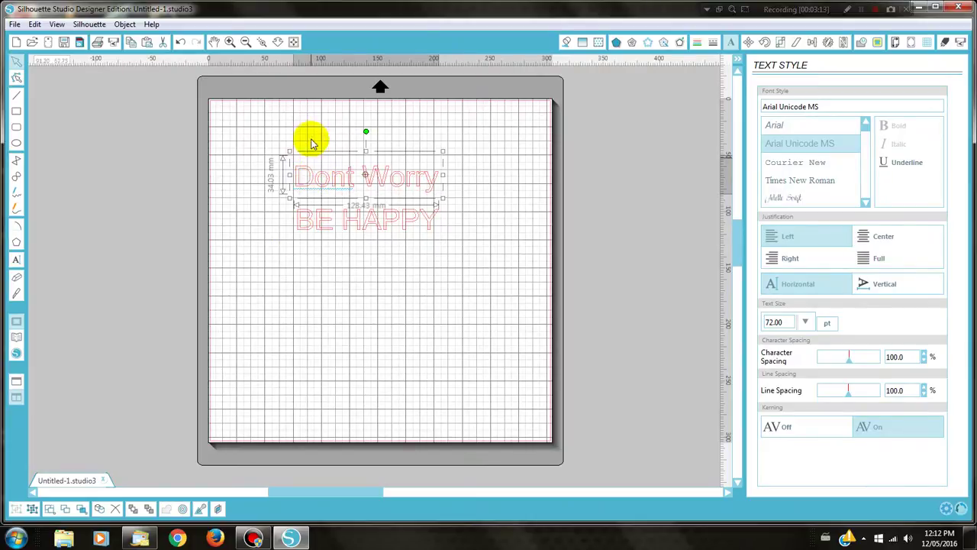
pyautogui.keyDown('shift'); pyautogui.click(321, 234); pyautogui.keyUp('shift')
pyautogui.click(566, 42)
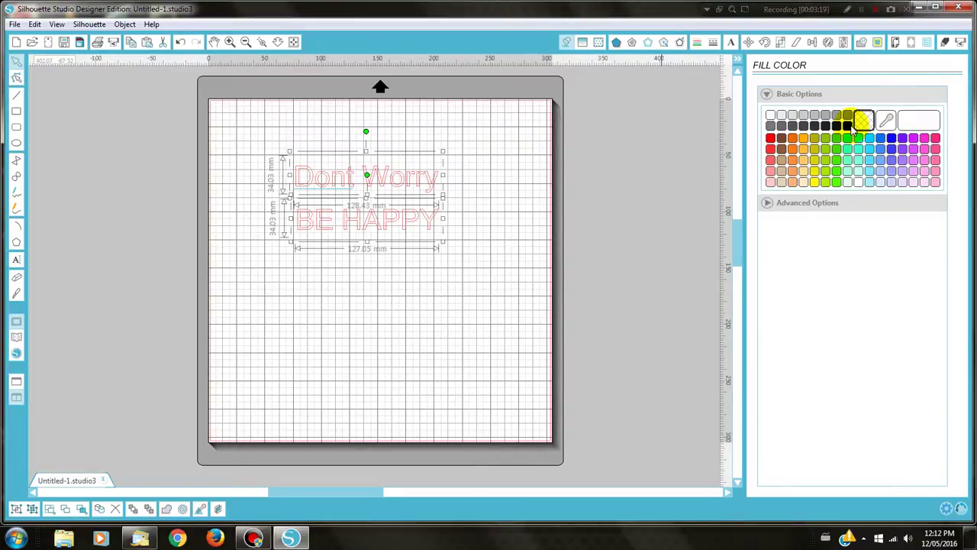
pyautogui.click(849, 126)
pyautogui.click(355, 309)
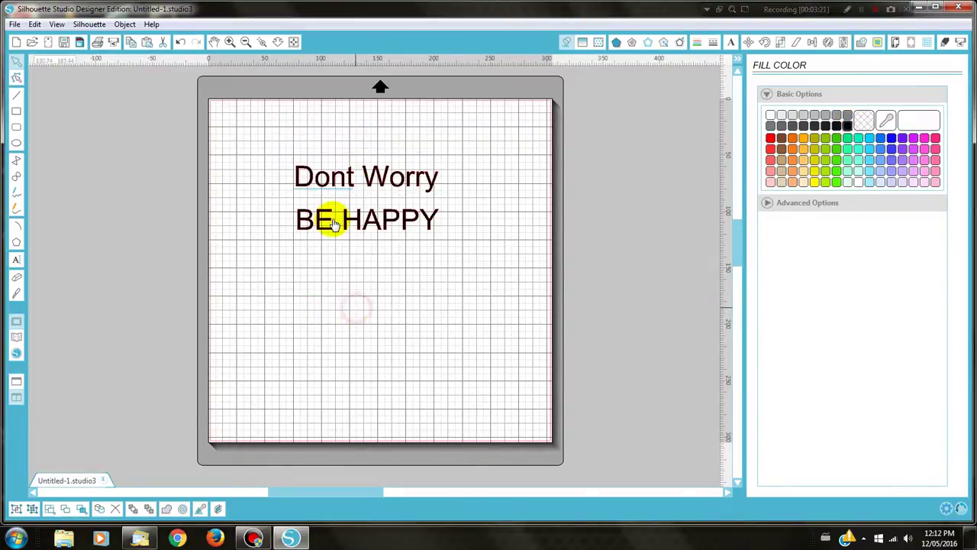
pyautogui.click(312, 186)
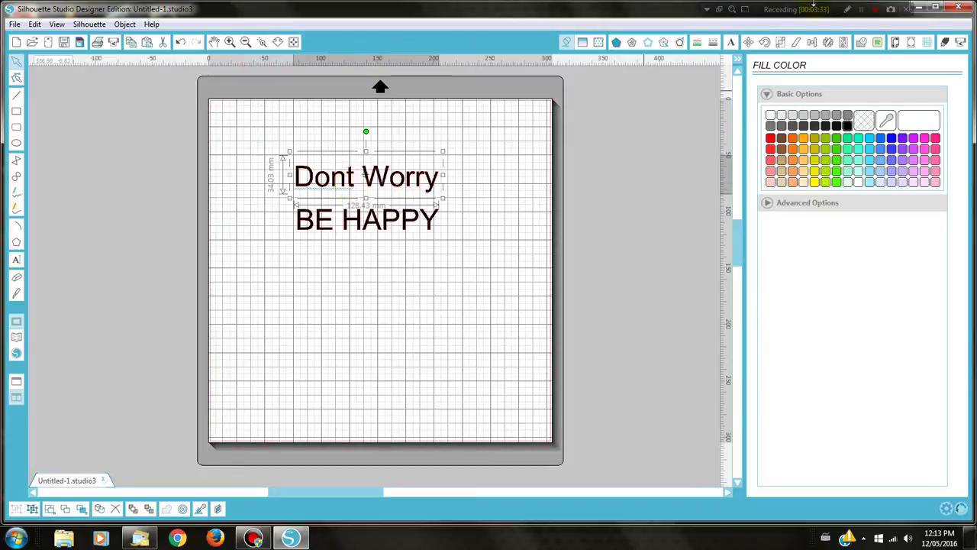
# Step: Set Dont Worry in the Lonely font via the Text Style panel
pyautogui.click(730, 42)
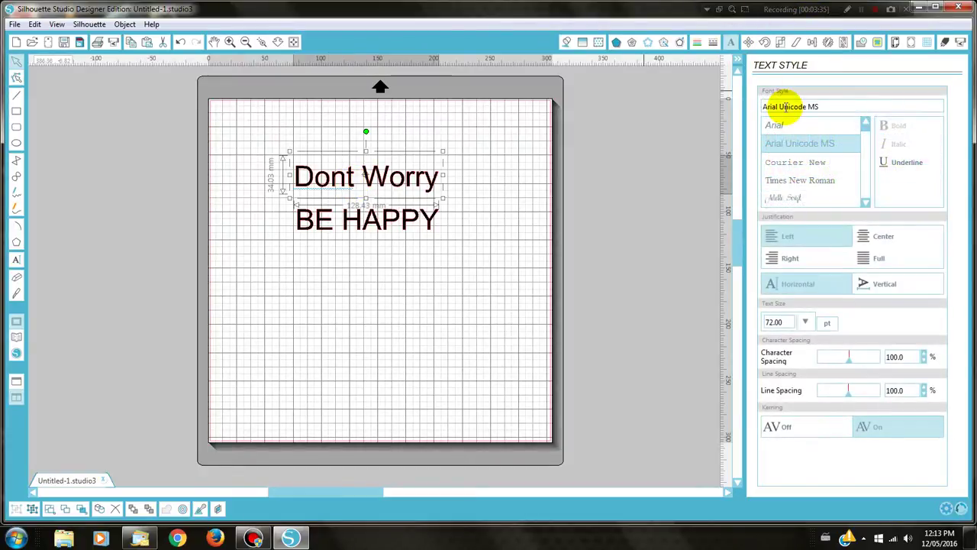
pyautogui.moveTo(829, 100); pyautogui.dragTo(735, 111)
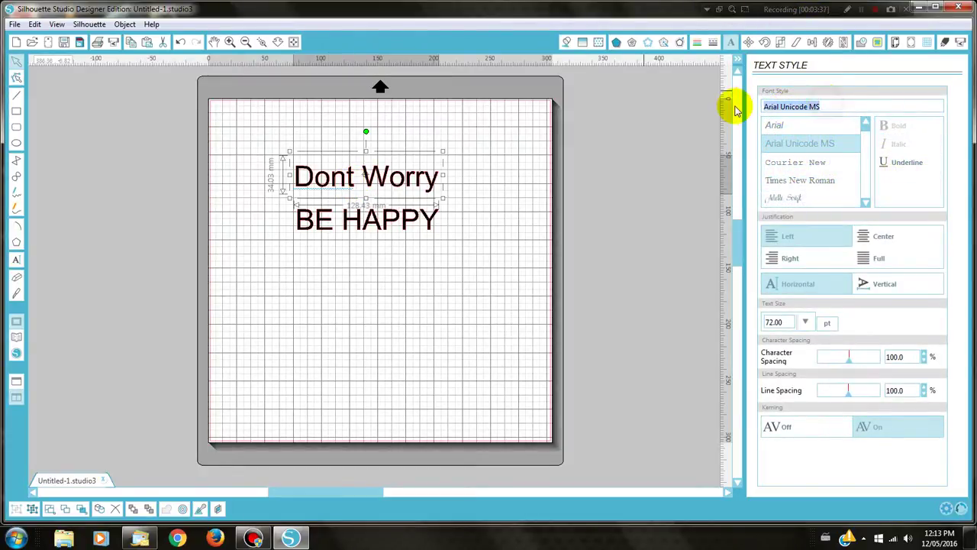
pyautogui.write('LONELy')
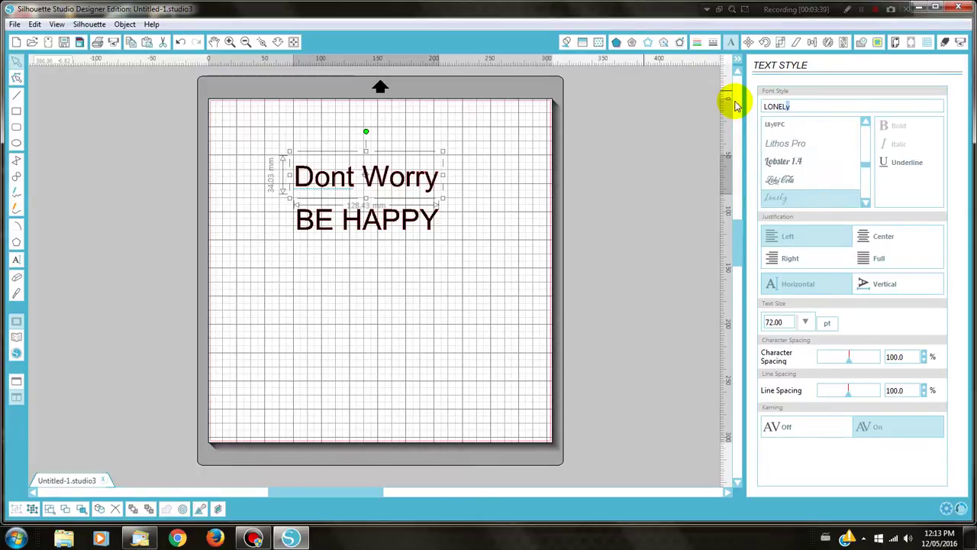
pyautogui.click(779, 198)
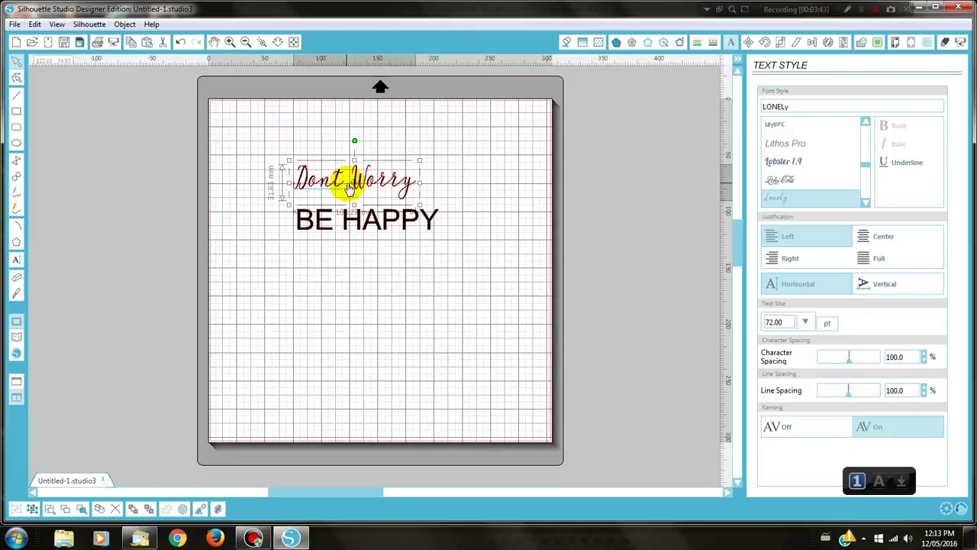
# Step: Set BE HAPPY in the Hot Deals font
pyautogui.click(372, 229)
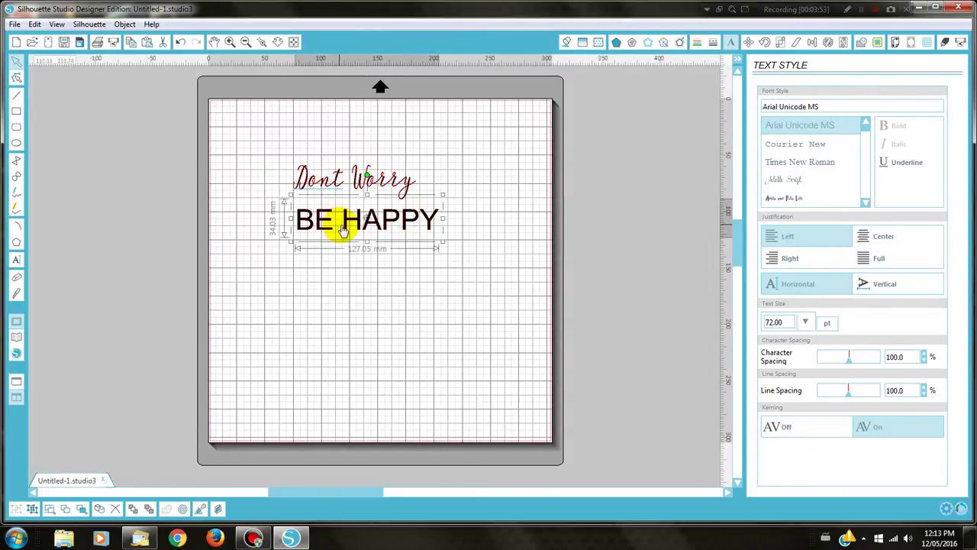
pyautogui.click(825, 107)
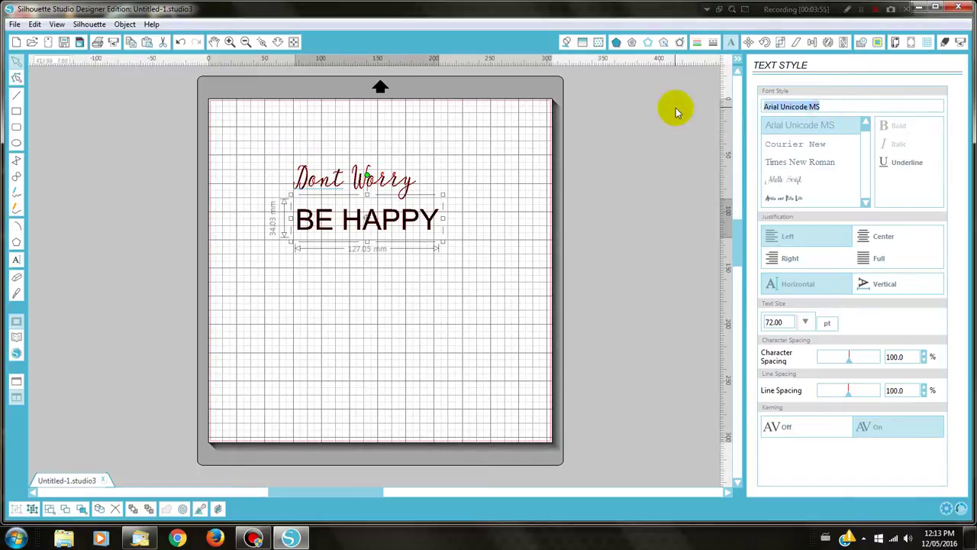
pyautogui.write('hot deals')
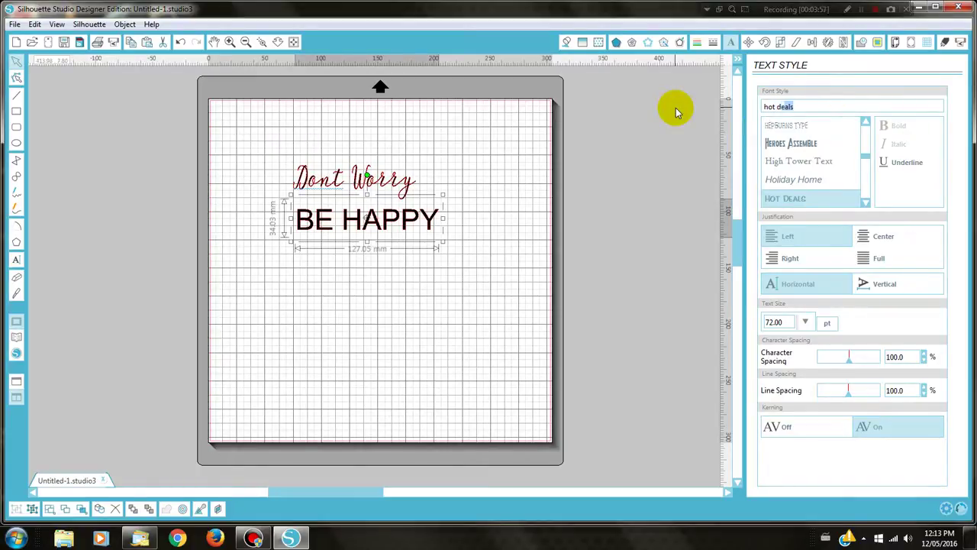
pyautogui.click(781, 198)
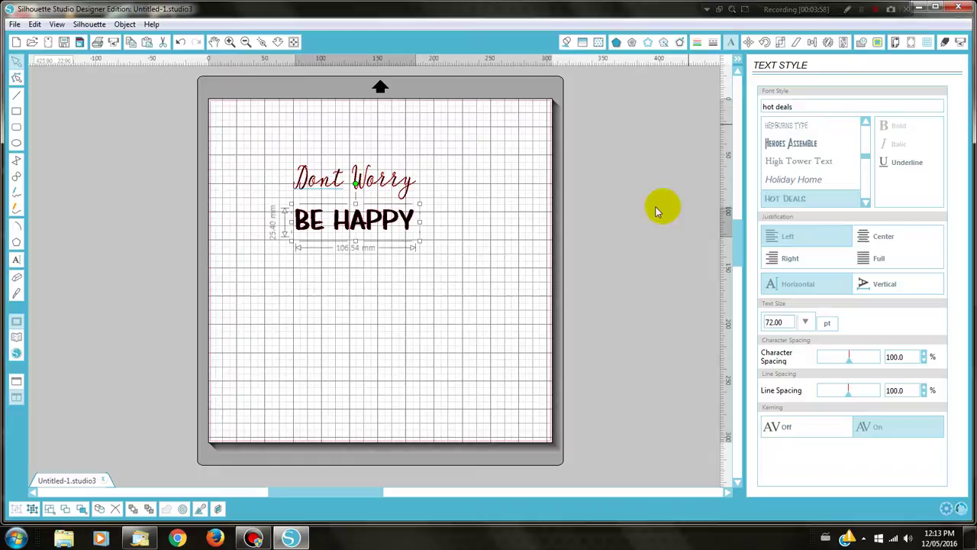
pyautogui.click(386, 269)
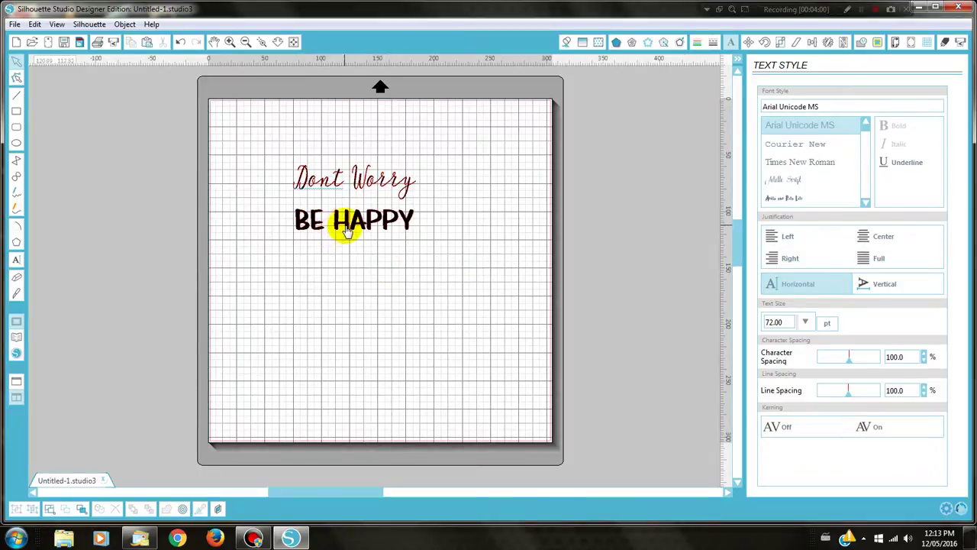
# Step: Nudge BE HAPPY right and Dont Worry left to line them up
pyautogui.moveTo(363, 227); pyautogui.dragTo(308, 225)
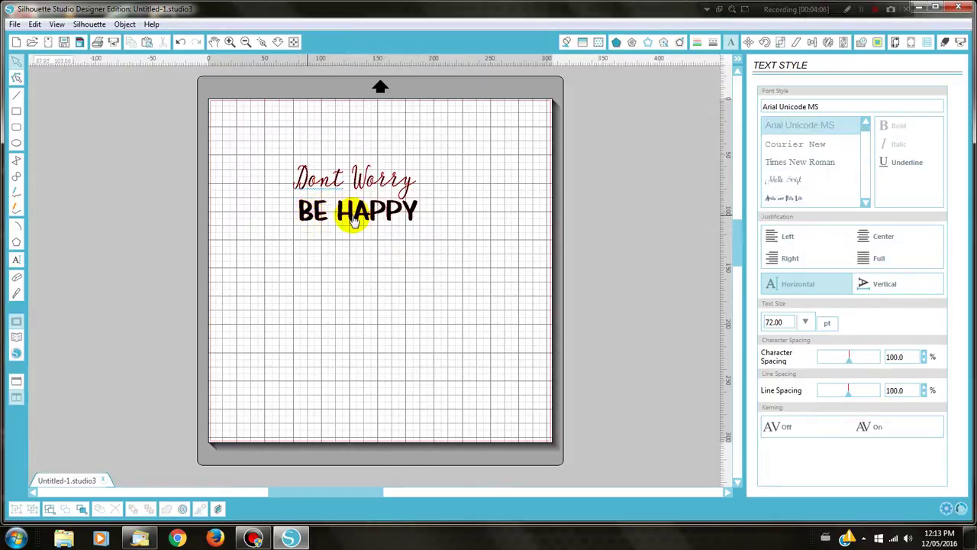
pyautogui.click(347, 180)
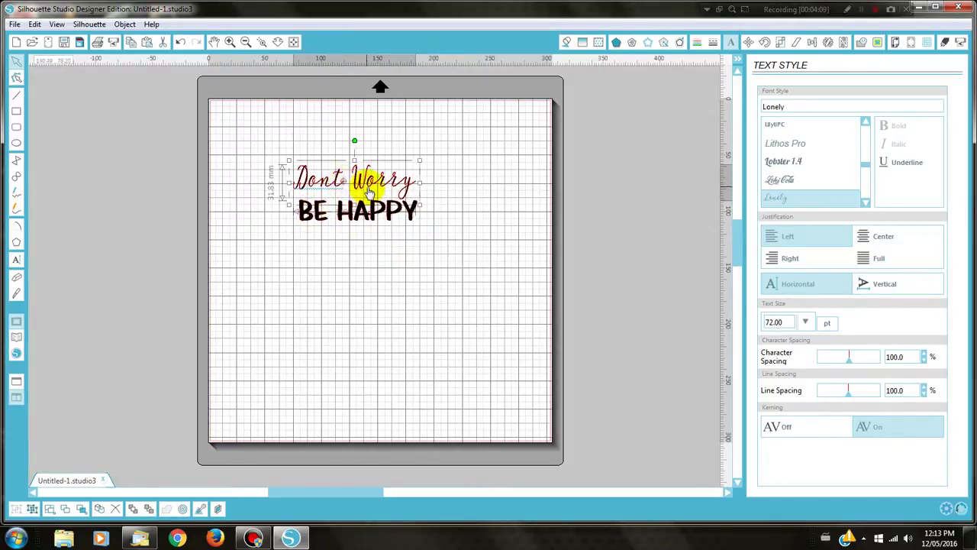
pyautogui.moveTo(369, 191); pyautogui.dragTo(353, 191)
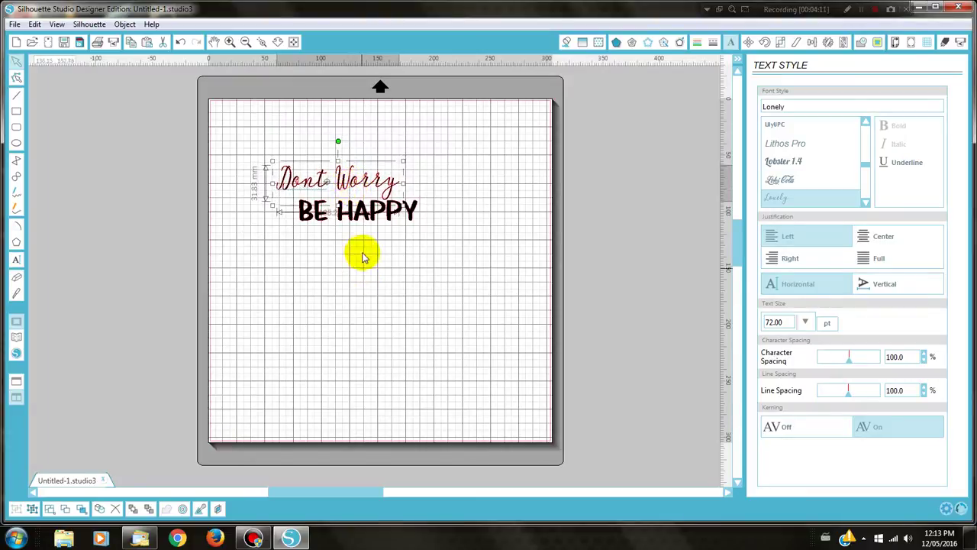
# Step: Select both text lines, undo the enlargement, and deselect
pyautogui.moveTo(276, 116); pyautogui.dragTo(481, 252)
pyautogui.hotkey('ctrl', 'z')
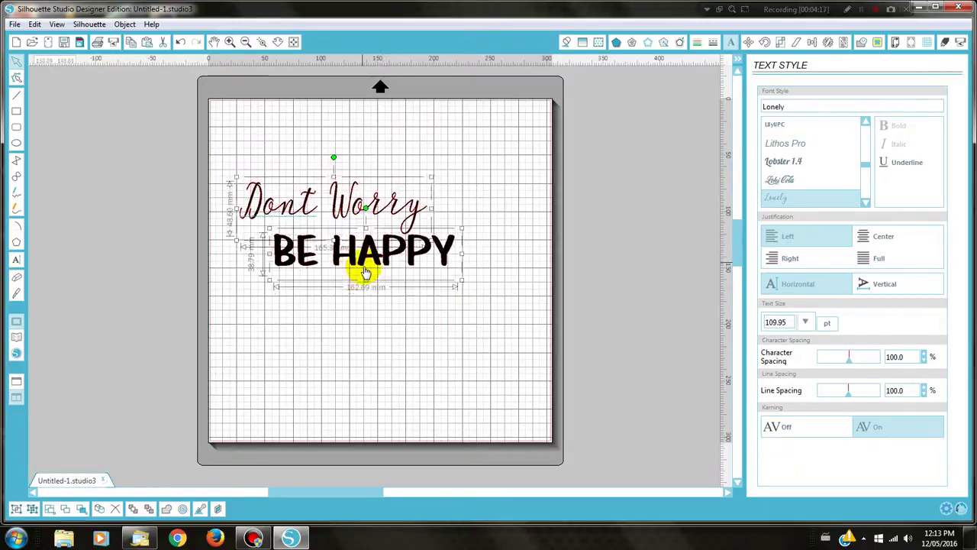
pyautogui.click(360, 304)
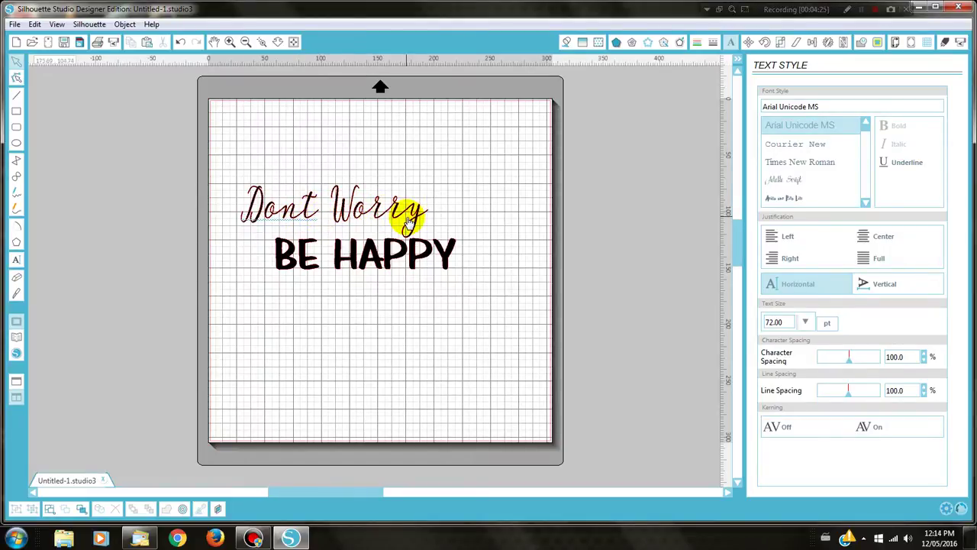
# Step: Change the Font Style to Lonely, then start Windows Character Map
pyautogui.moveTo(831, 105); pyautogui.dragTo(749, 113)
pyautogui.write('lo')
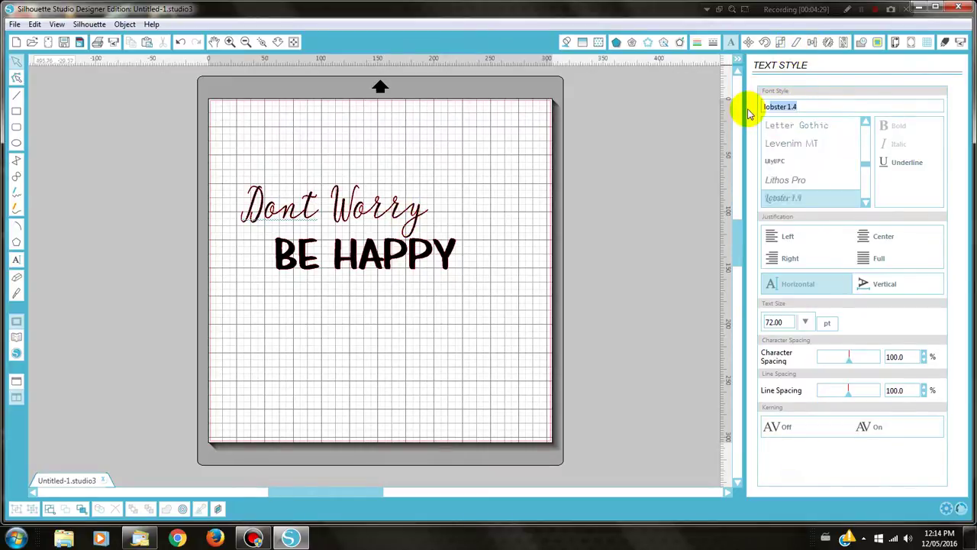
pyautogui.write('enly')
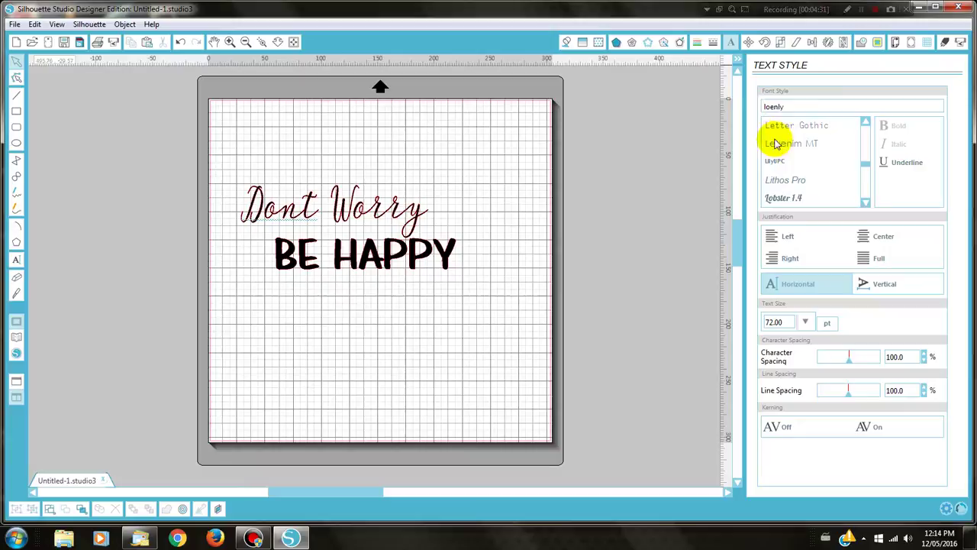
pyautogui.write('nely')
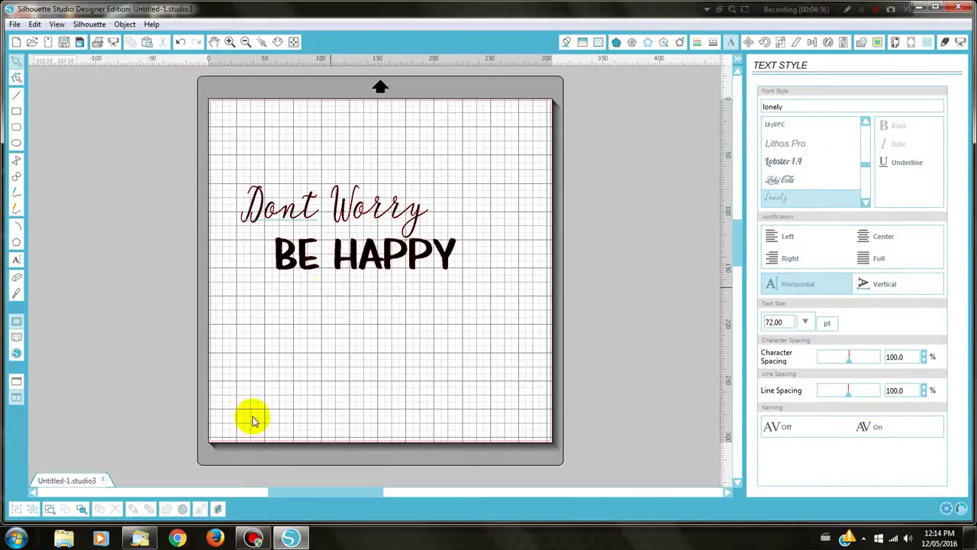
pyautogui.click(15, 538)
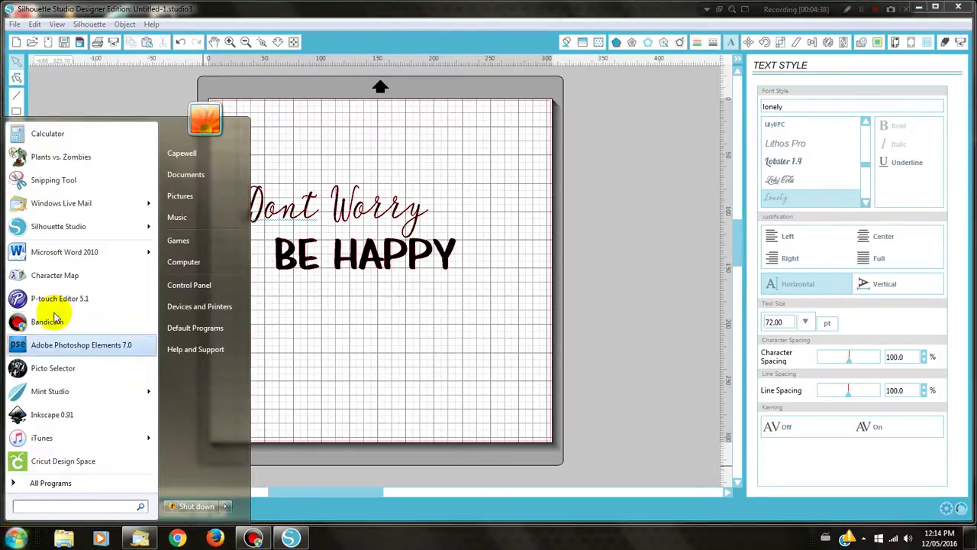
pyautogui.click(55, 280)
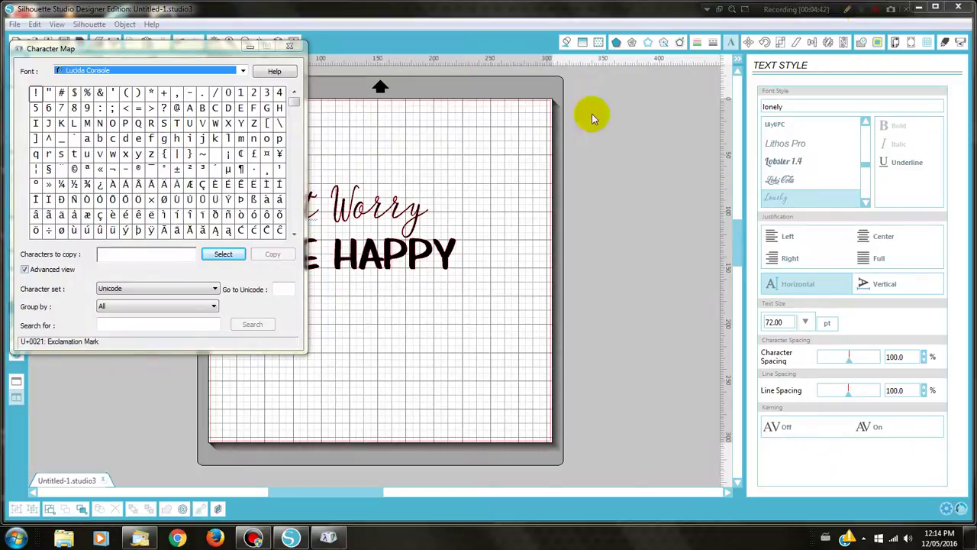
# Step: Show the Lonely font's Private Use Characters, grouped by Unicode Subrange
pyautogui.click(105, 71)
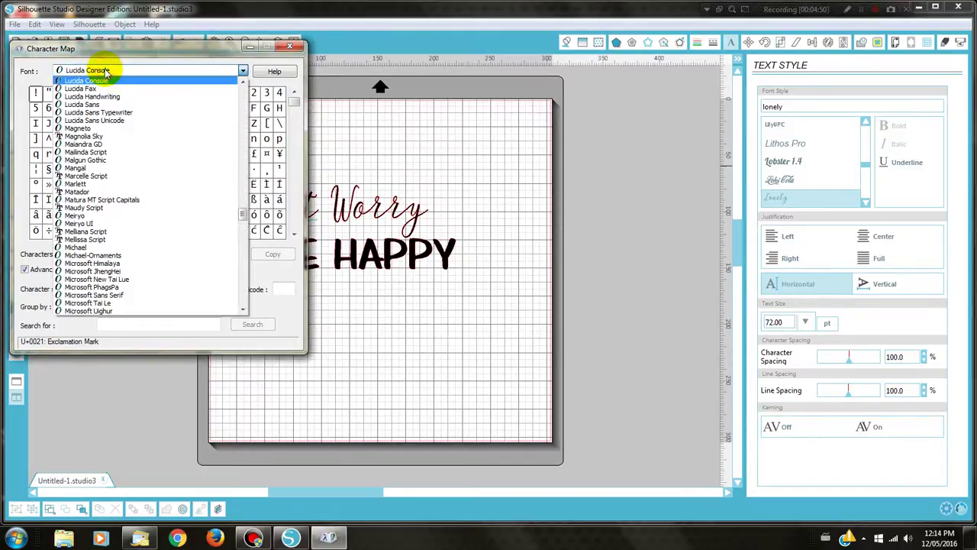
pyautogui.scroll(3, 92, 122)
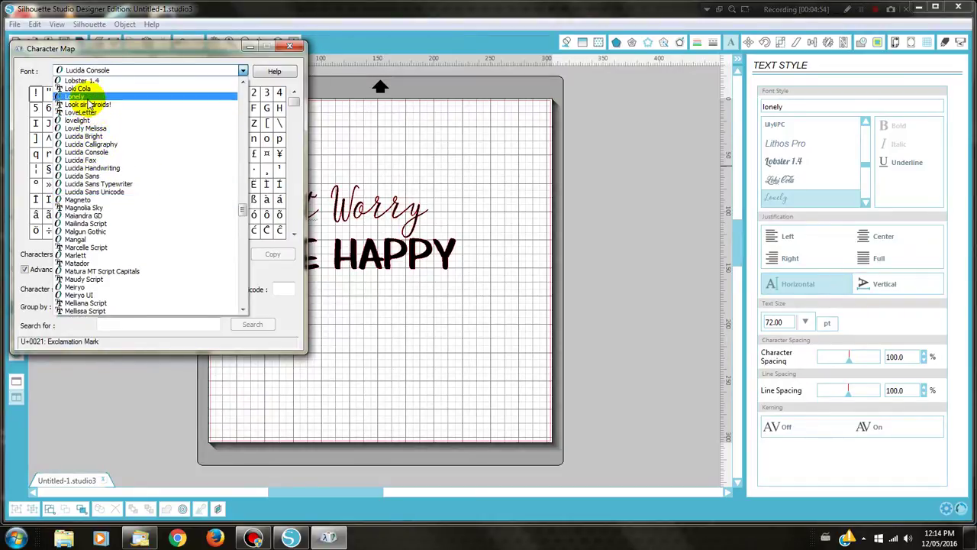
pyautogui.click(85, 96)
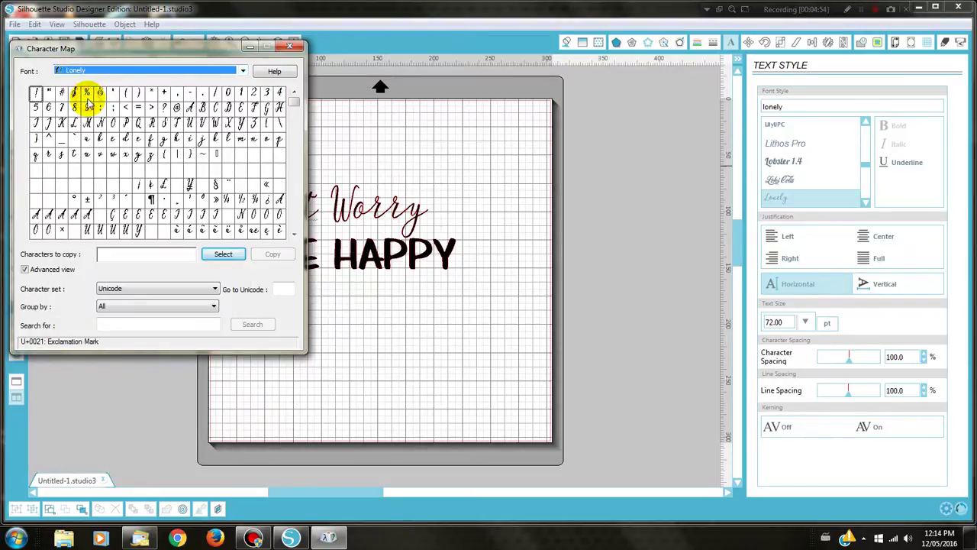
pyautogui.click(120, 306)
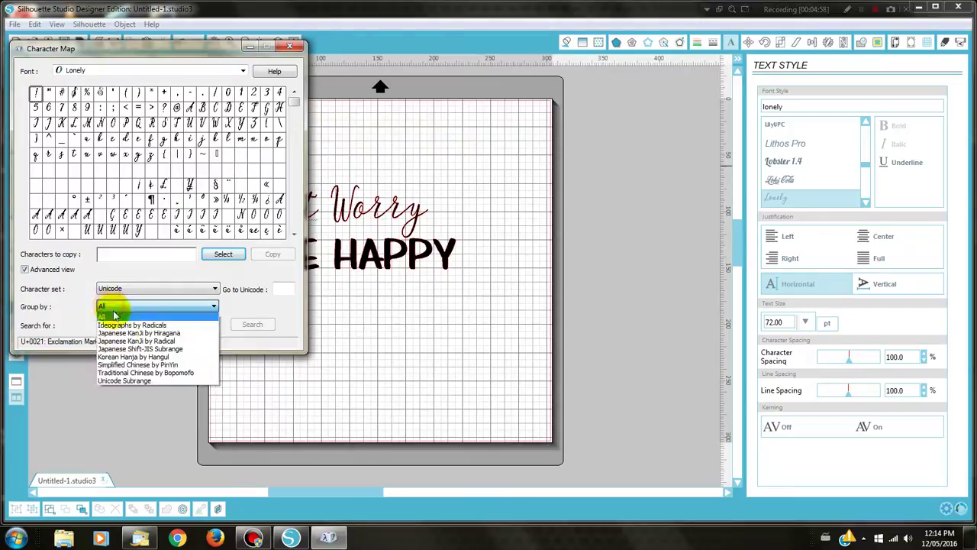
pyautogui.click(132, 385)
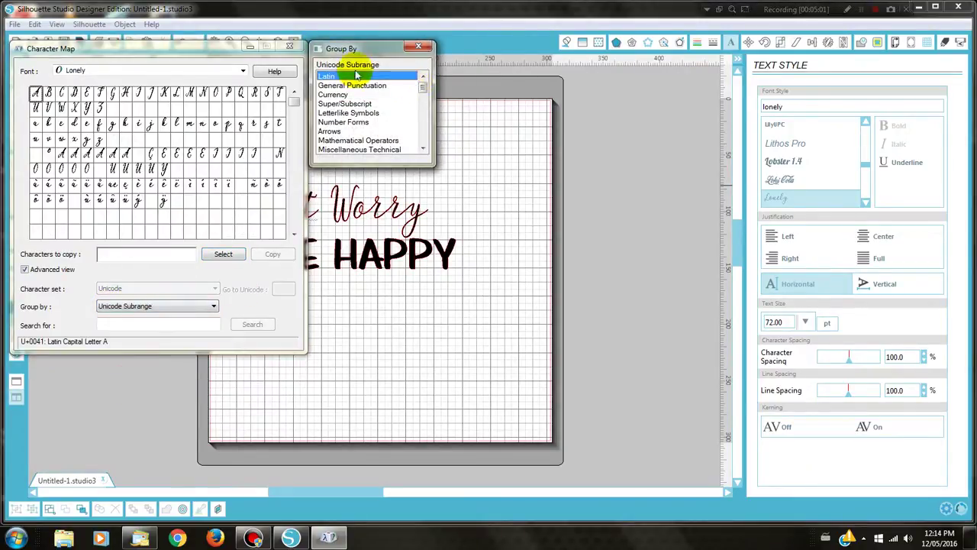
pyautogui.moveTo(424, 90); pyautogui.dragTo(419, 160)
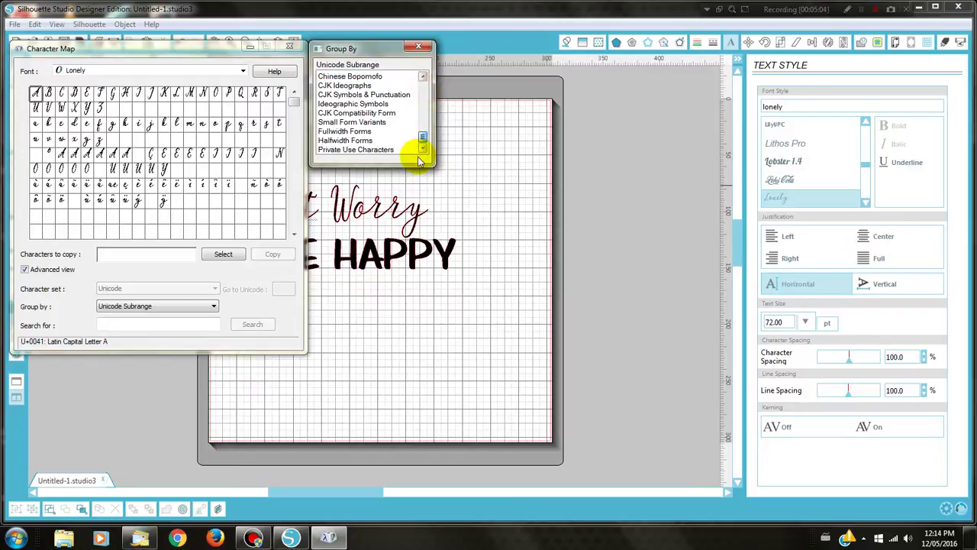
pyautogui.click(333, 151)
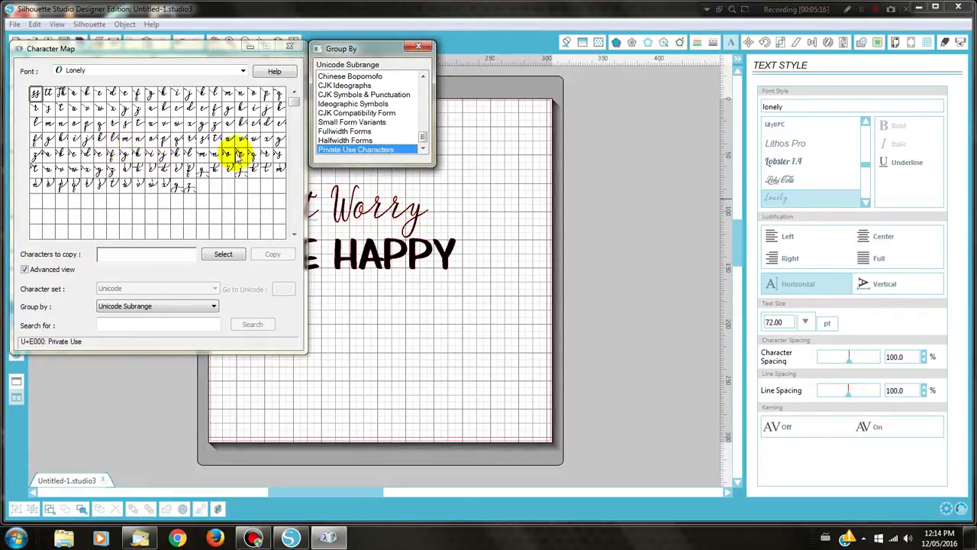
# Step: Copy the swash-tailed y glyph to the clipboard and return to Silhouette Studio
pyautogui.click(279, 139)
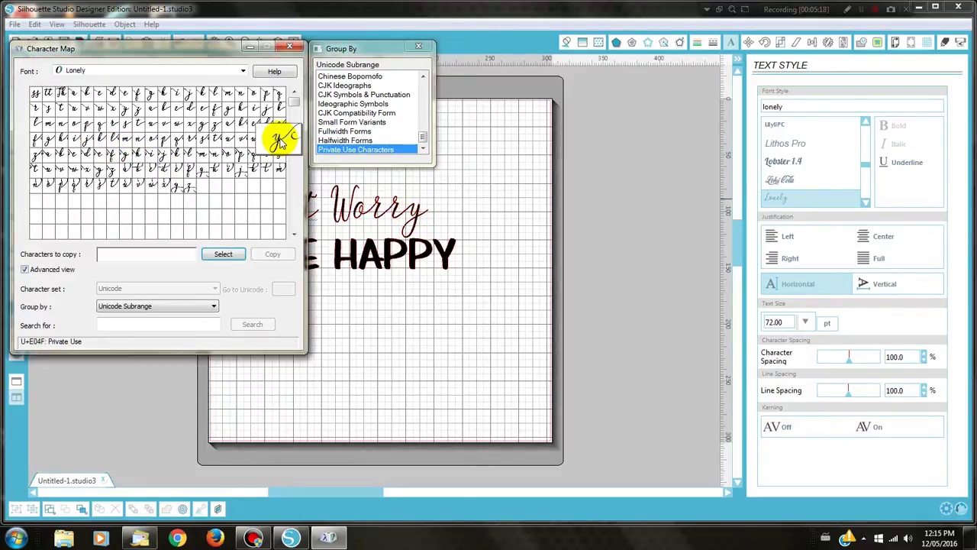
pyautogui.doubleClick(280, 139)
pyautogui.click(218, 255)
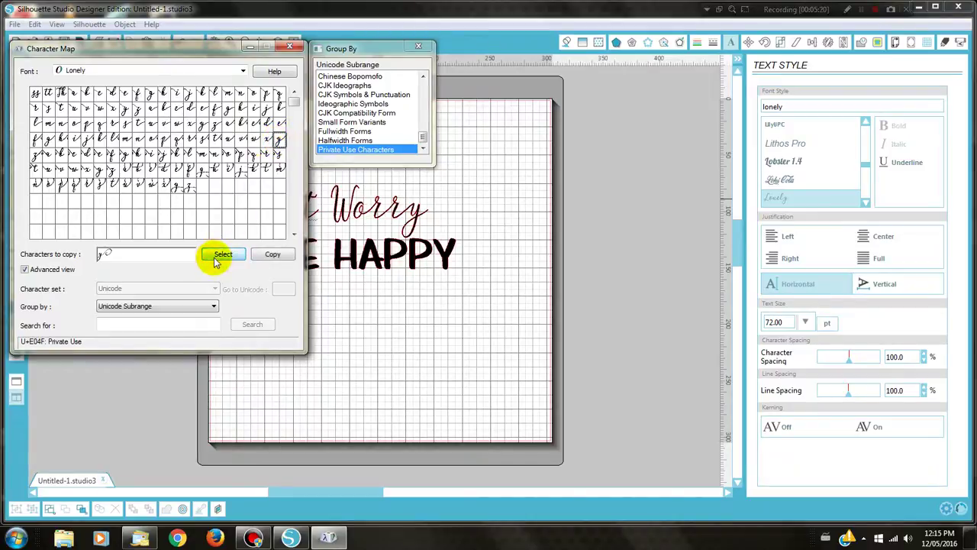
pyautogui.click(276, 255)
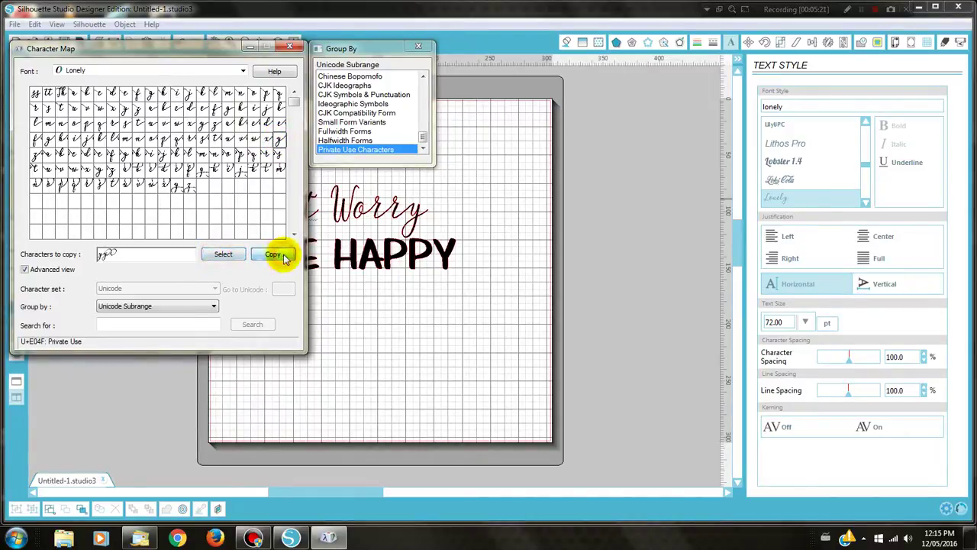
pyautogui.click(432, 313)
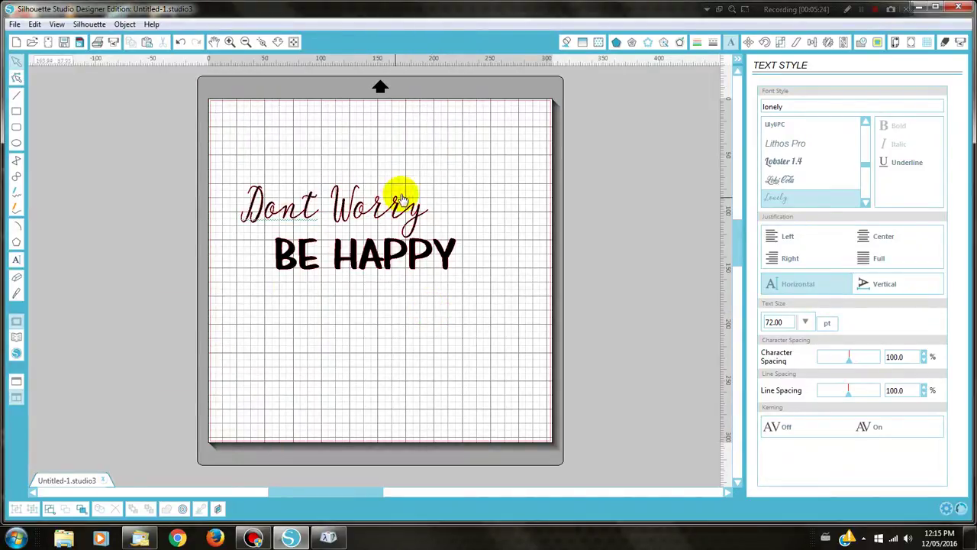
# Step: Swap the last y of 'Dont Worry' for the pasted swash y, then reselect the text
pyautogui.doubleClick(413, 214)
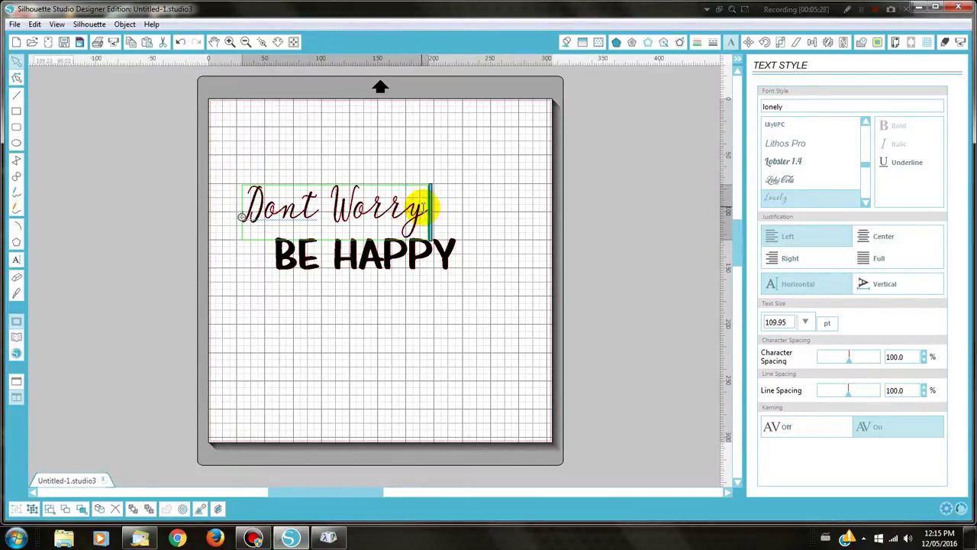
pyautogui.press('BackSpace')
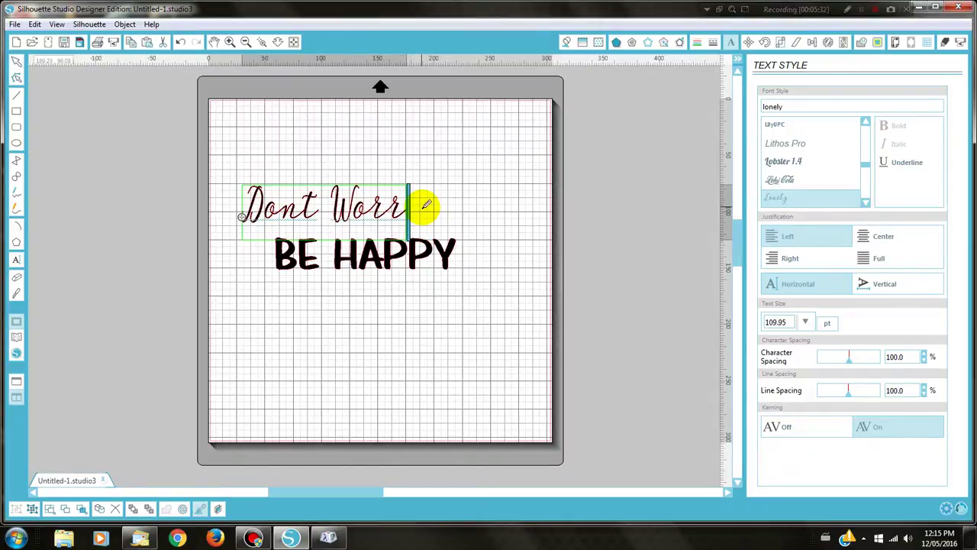
pyautogui.write('yy')
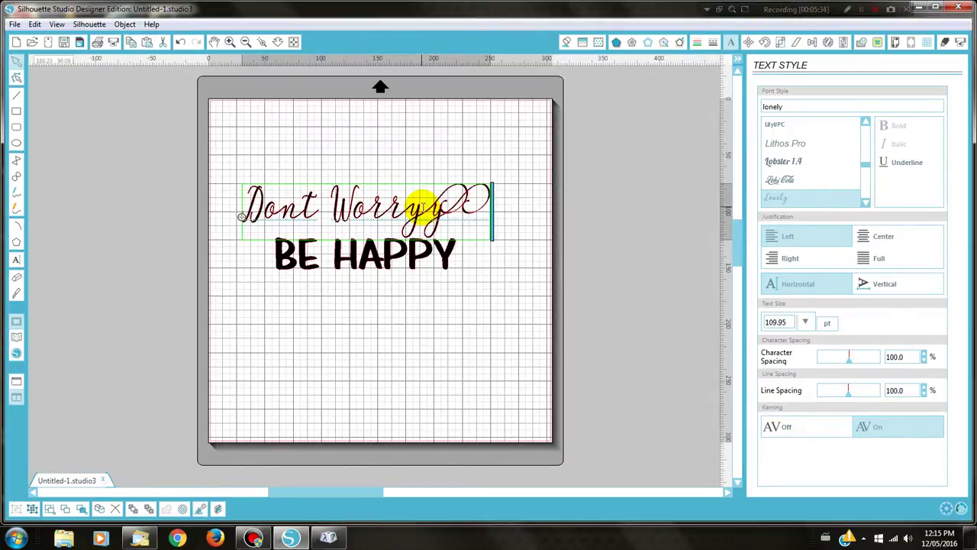
pyautogui.press('BackSpace')
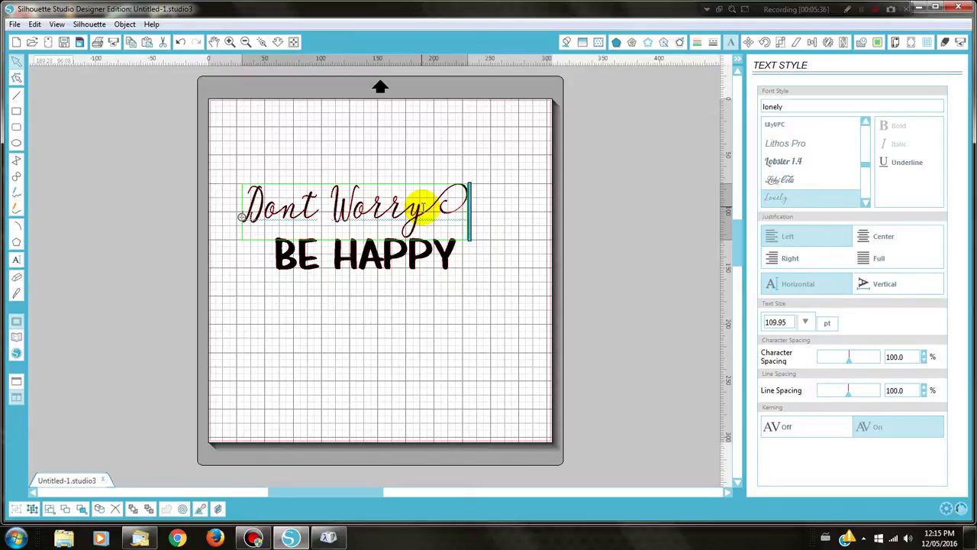
pyautogui.click(428, 290)
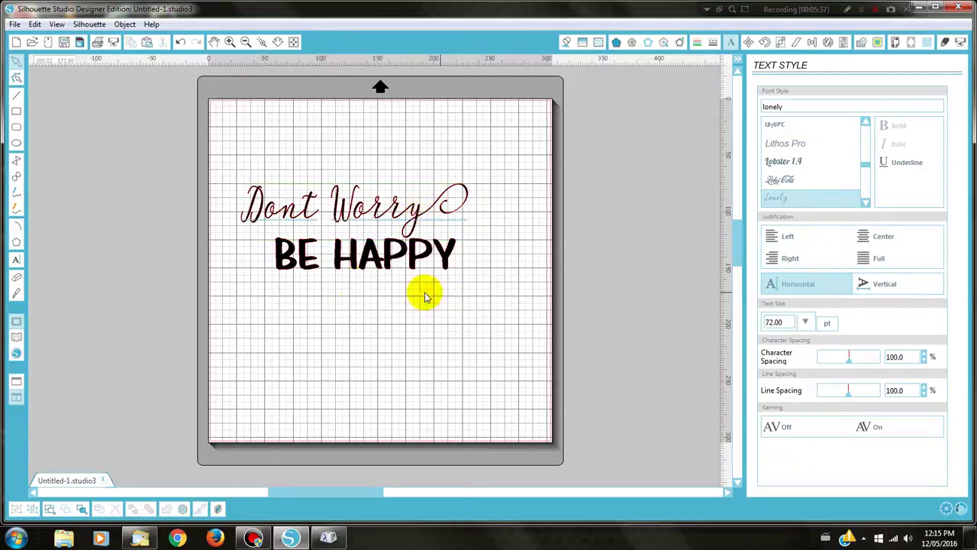
pyautogui.click(308, 218)
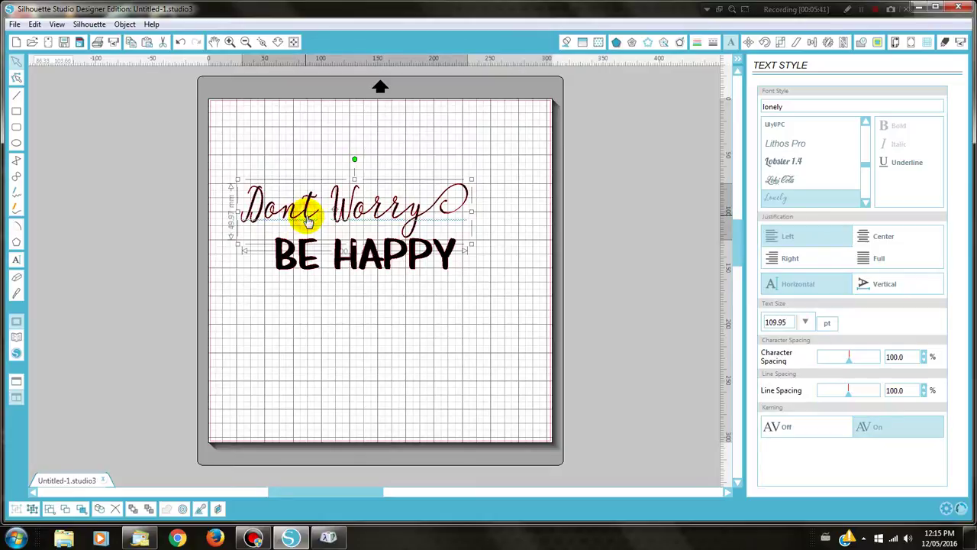
# Step: Copy only the Lonely swash t glyph from Character Map to the clipboard
pyautogui.click(330, 539)
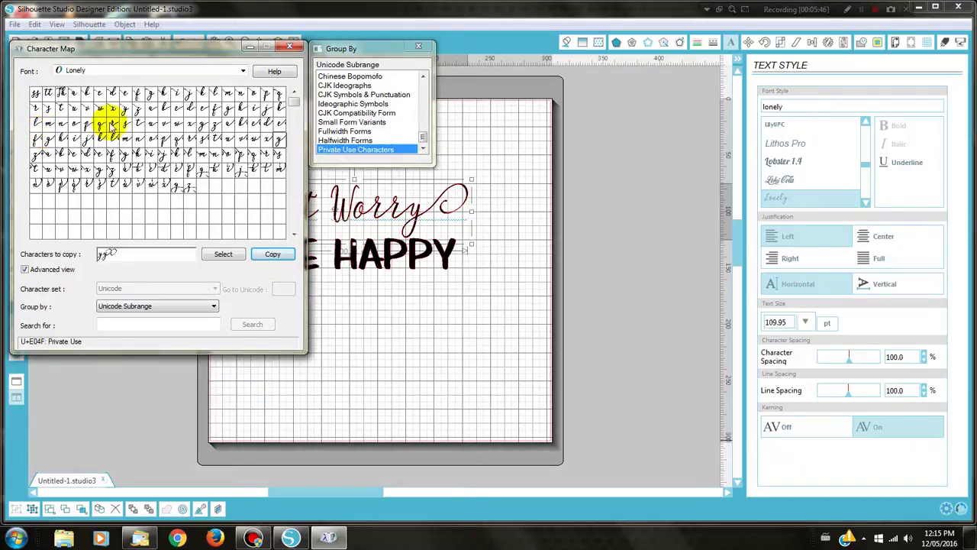
pyautogui.click(58, 107)
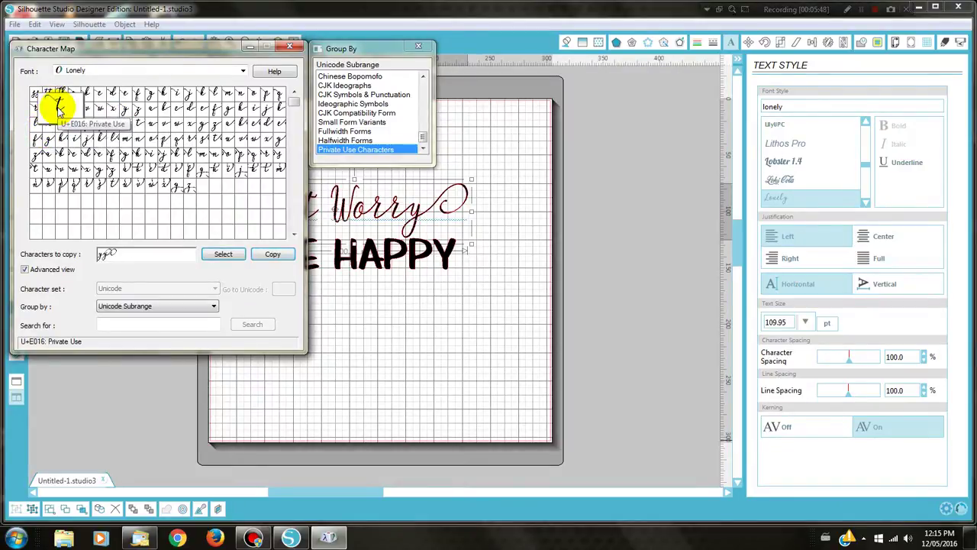
pyautogui.doubleClick(59, 107)
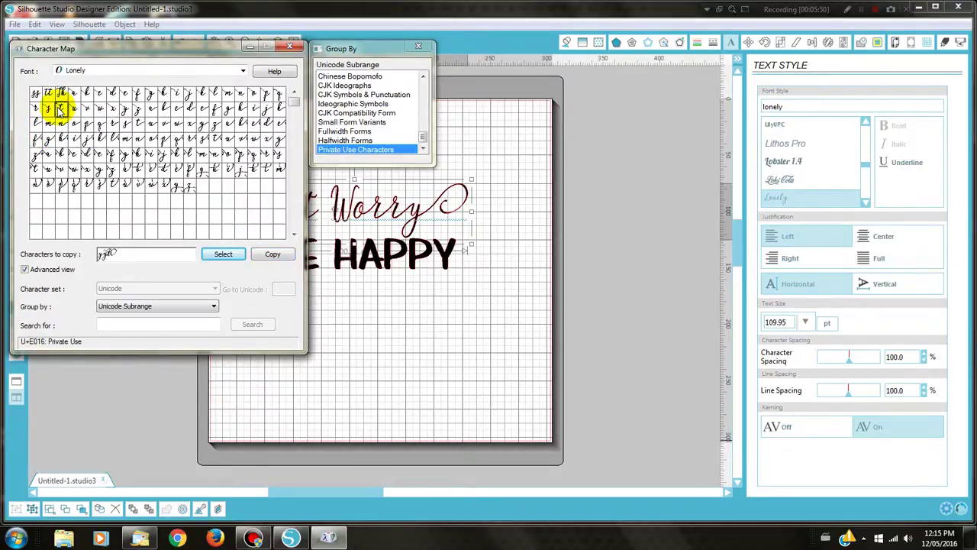
pyautogui.moveTo(109, 253); pyautogui.dragTo(76, 249)
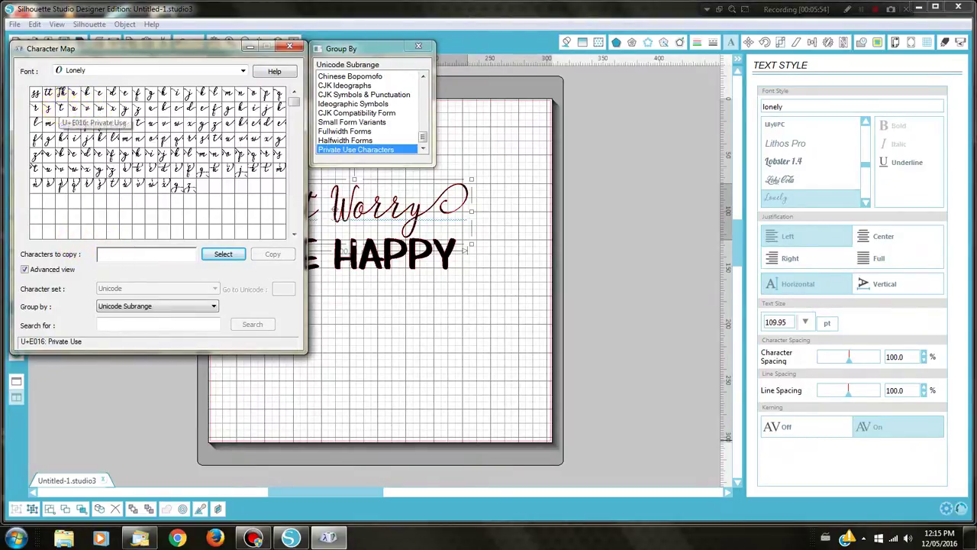
pyautogui.doubleClick(102, 153)
pyautogui.click(271, 255)
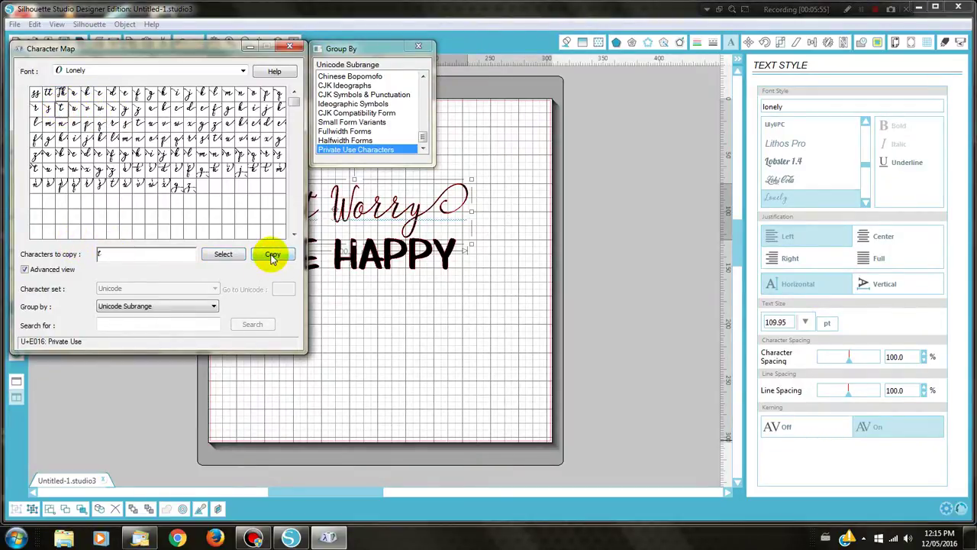
pyautogui.click(345, 323)
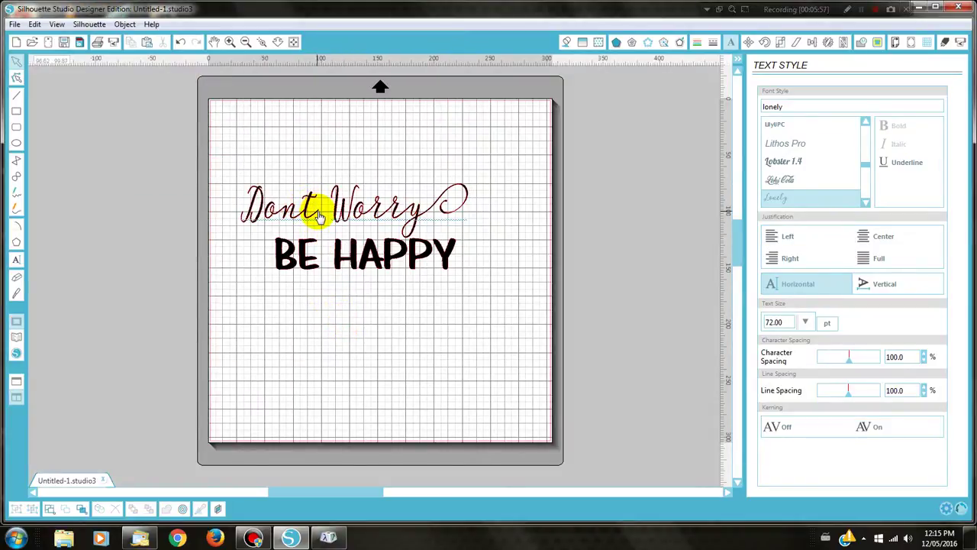
# Step: Delete the plain t in 'Dont' and paste the swash t in its place
pyautogui.doubleClick(320, 216)
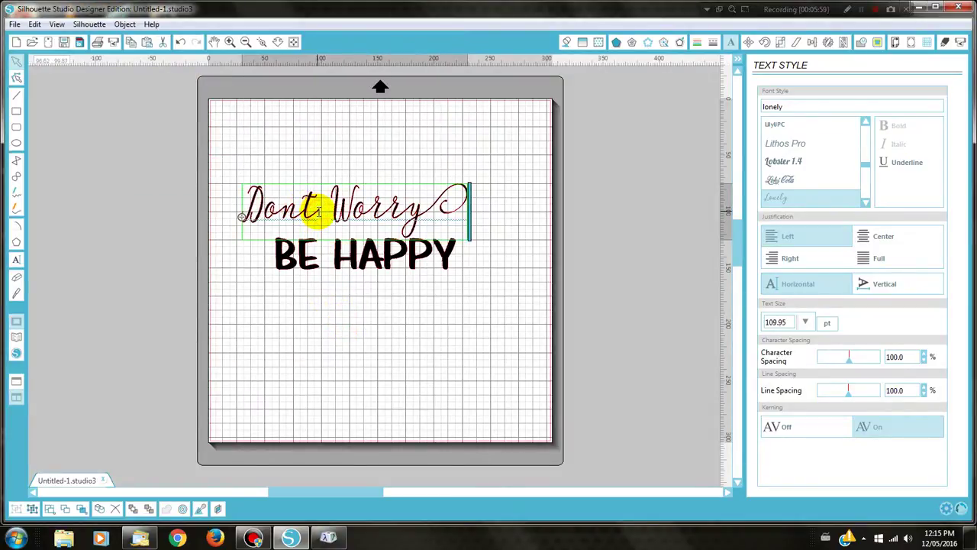
pyautogui.press('BackSpace')
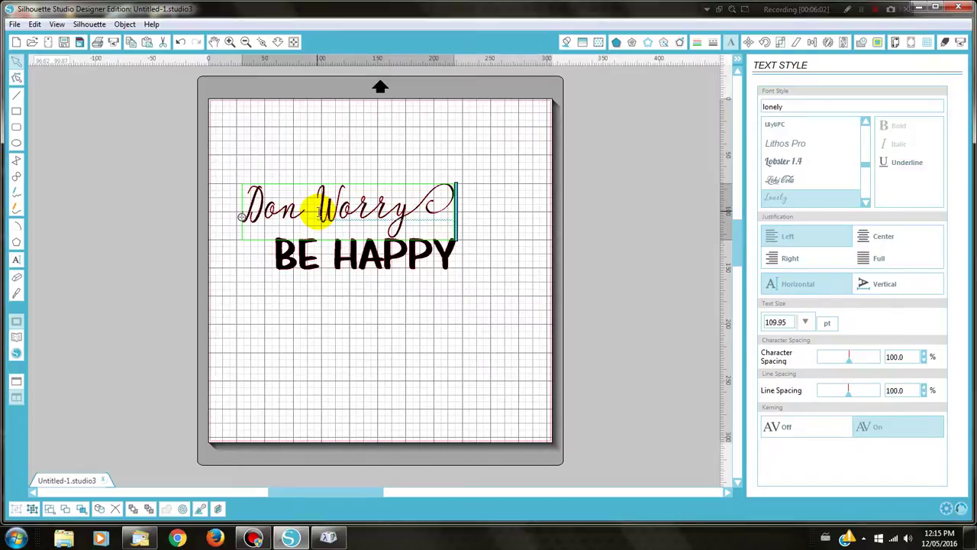
pyautogui.hotkey('ctrl', 'v')
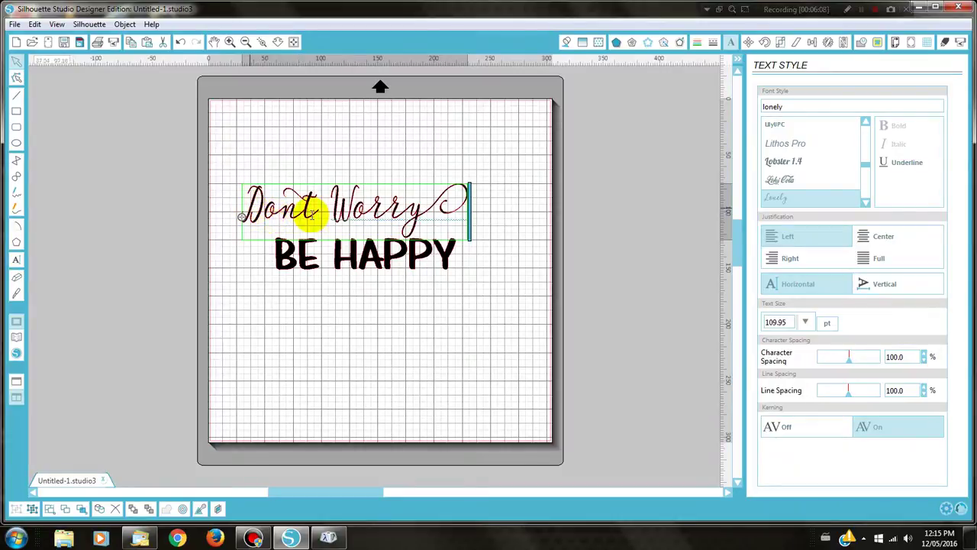
# Step: Position 'Dont Worry' above 'BE HAPPY', shrinking it slightly
pyautogui.click(371, 299)
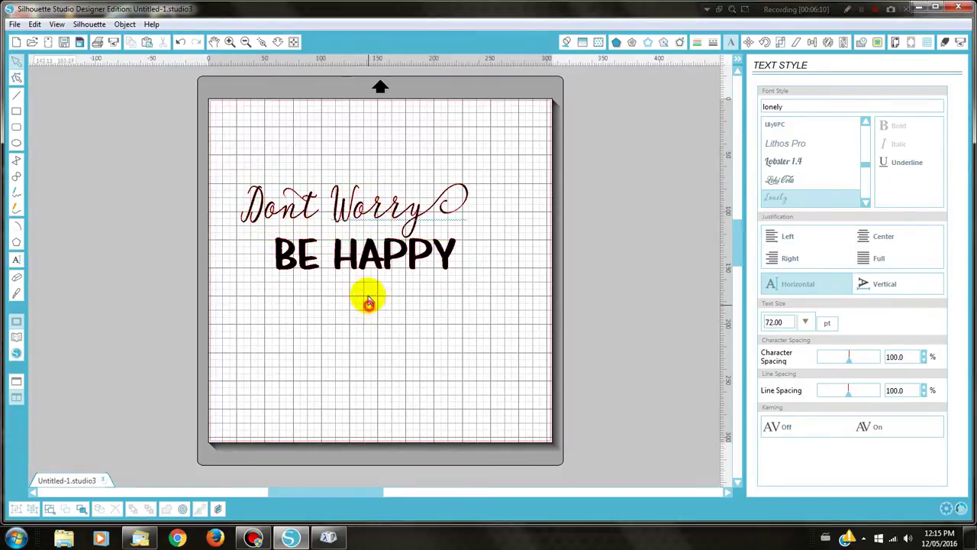
pyautogui.click(340, 213)
pyautogui.moveTo(376, 216)
pyautogui.mouseDown()
pyautogui.moveTo(387, 203)
pyautogui.moveTo(391, 223)
pyautogui.moveTo(389, 213)
pyautogui.mouseUp()
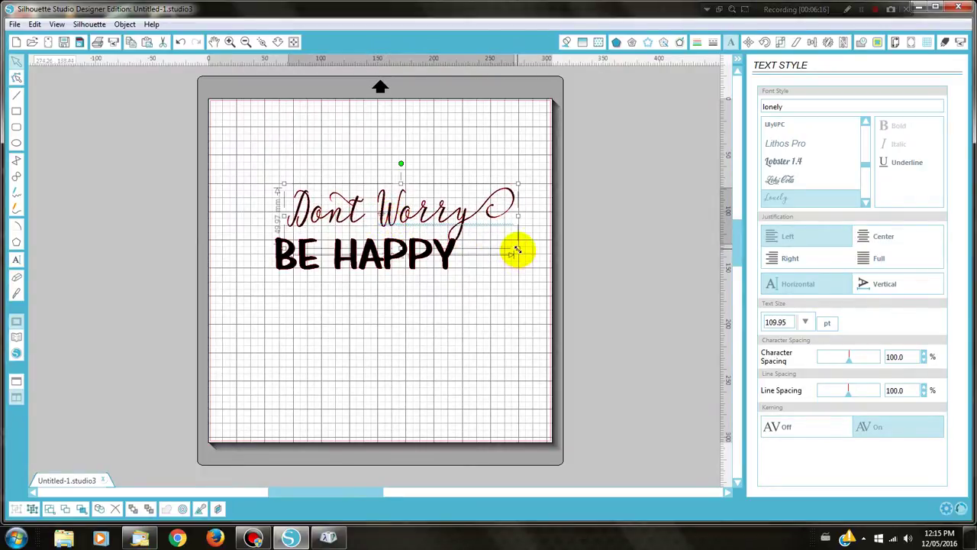
pyautogui.moveTo(518, 251); pyautogui.dragTo(497, 247)
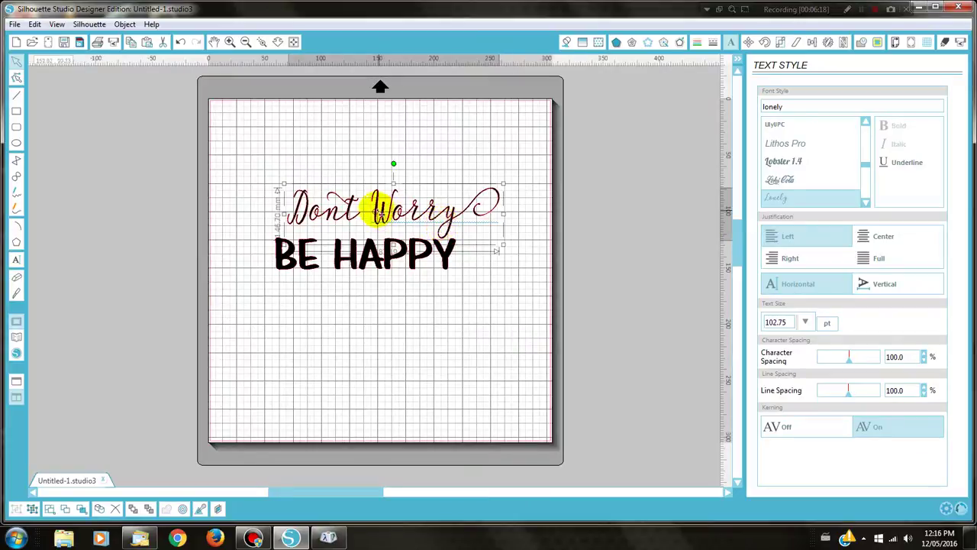
pyautogui.moveTo(359, 219); pyautogui.dragTo(394, 221)
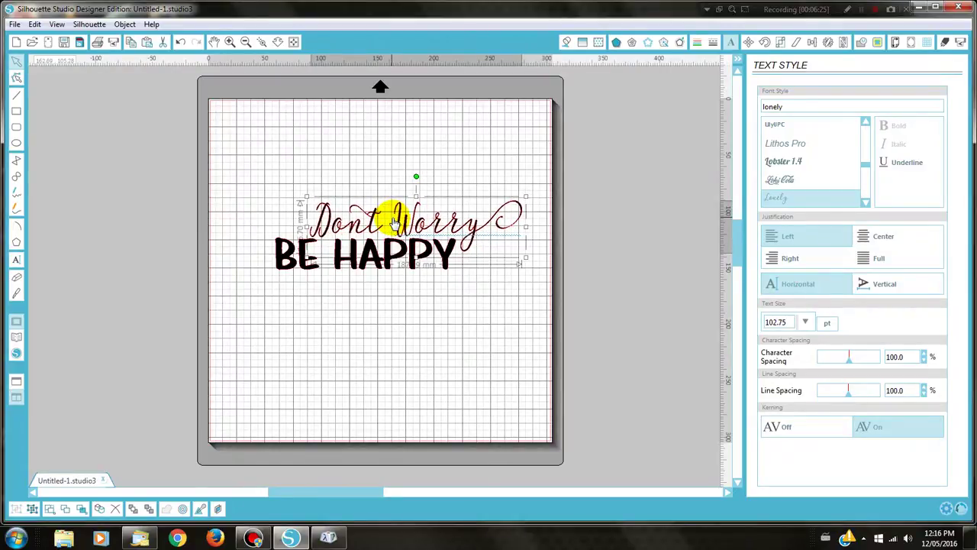
pyautogui.click(415, 293)
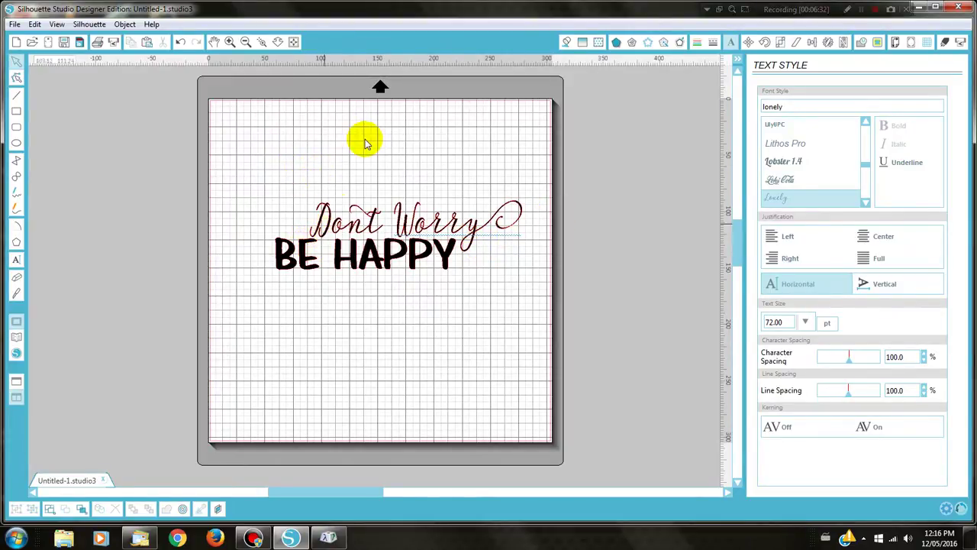
# Step: Group both text lines, enlarge to about 266.40 mm wide, and place at the mat's top
pyautogui.moveTo(367, 135); pyautogui.dragTo(375, 275)
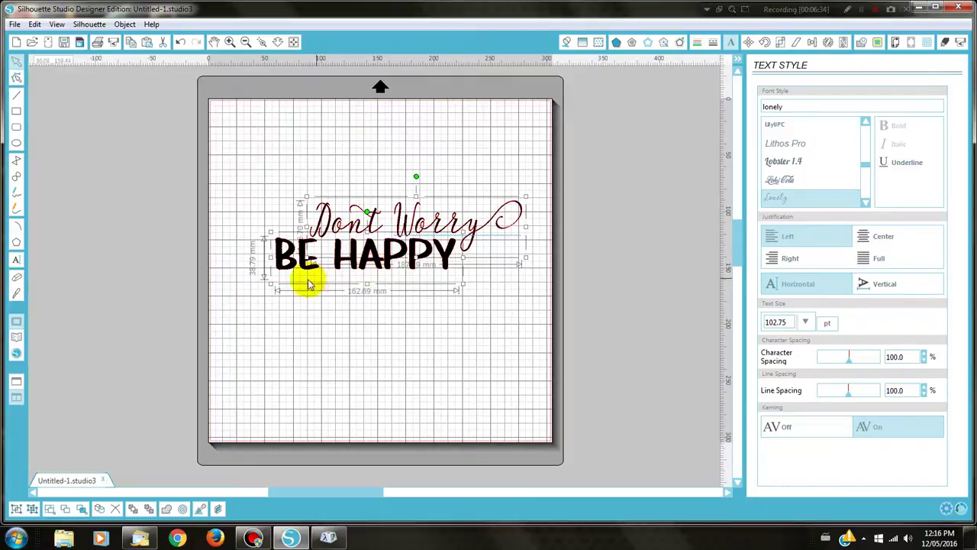
pyautogui.click(17, 509)
pyautogui.moveTo(352, 244); pyautogui.dragTo(322, 228)
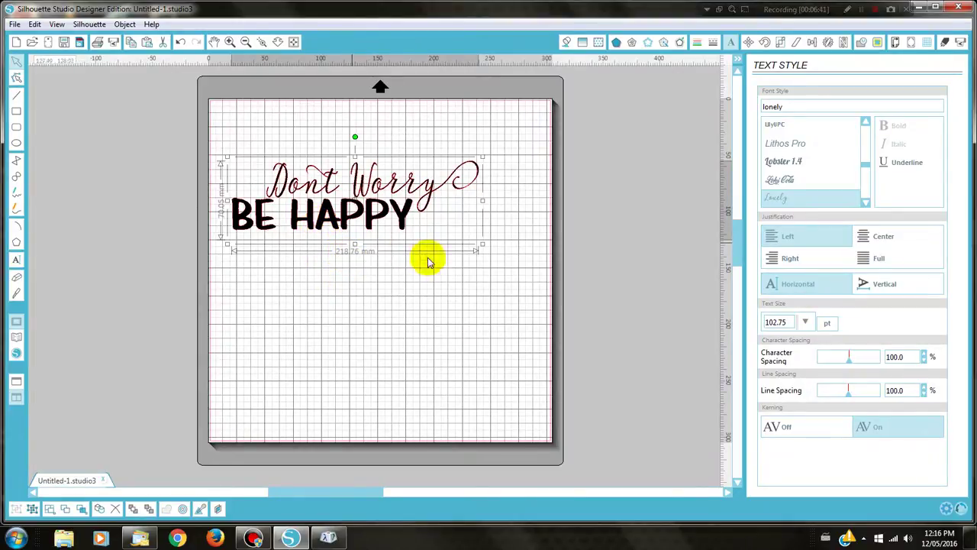
pyautogui.moveTo(481, 244); pyautogui.dragTo(519, 305)
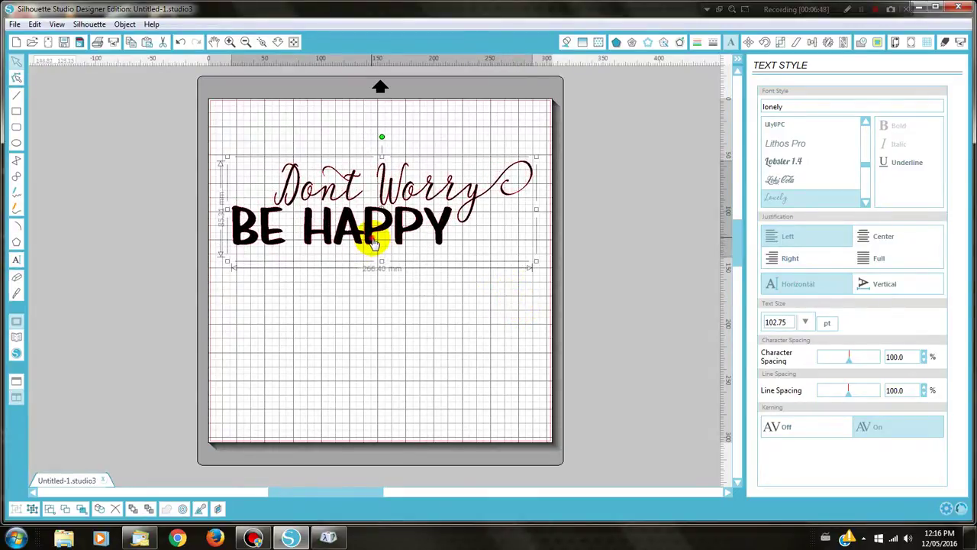
pyautogui.moveTo(371, 240); pyautogui.dragTo(371, 190)
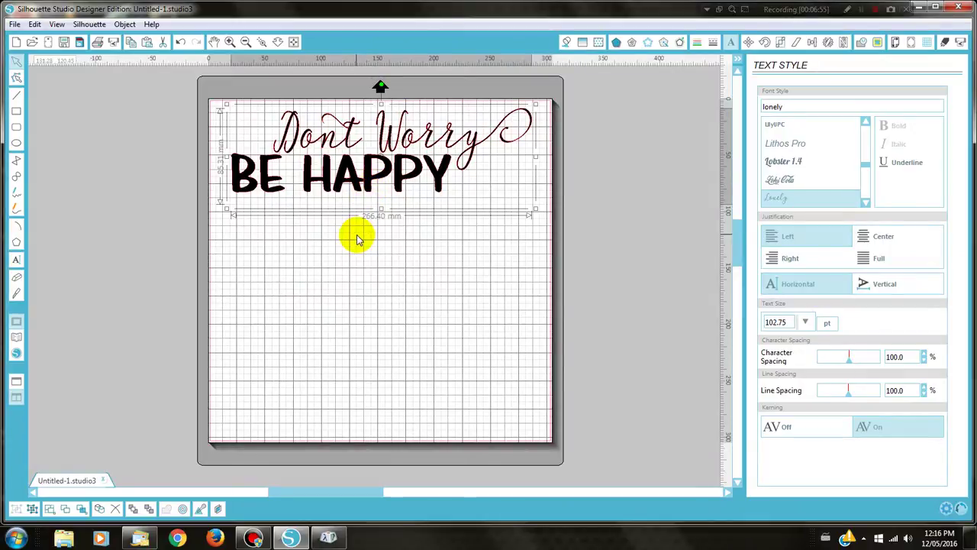
pyautogui.click(291, 262)
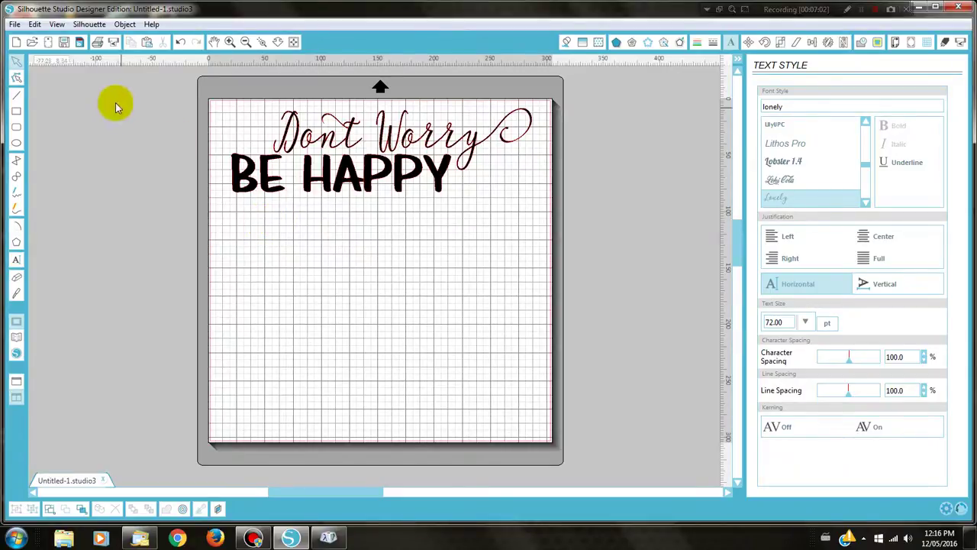
# Step: Set the cut material to Vinyl, giving ratchet blade speed 5 and thickness 10
pyautogui.click(116, 44)
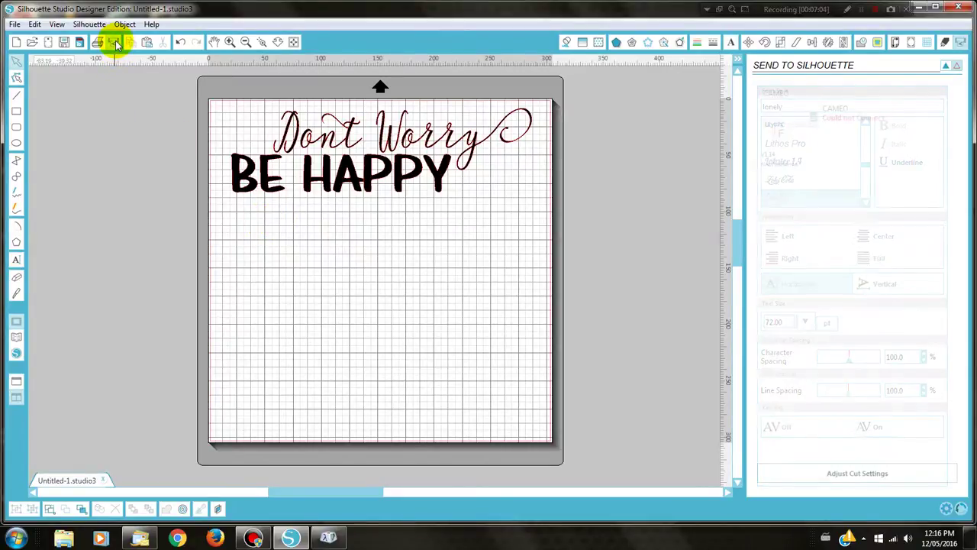
pyautogui.click(837, 475)
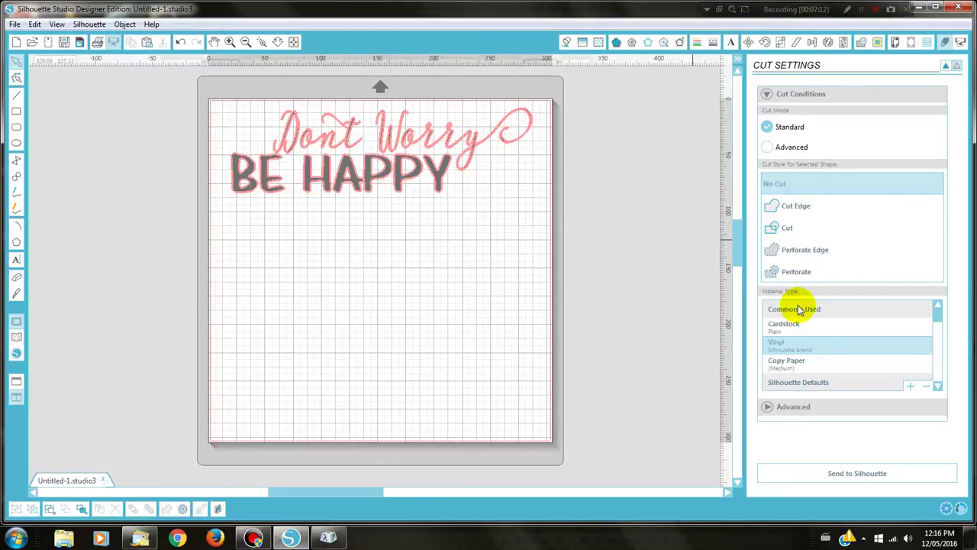
pyautogui.click(783, 349)
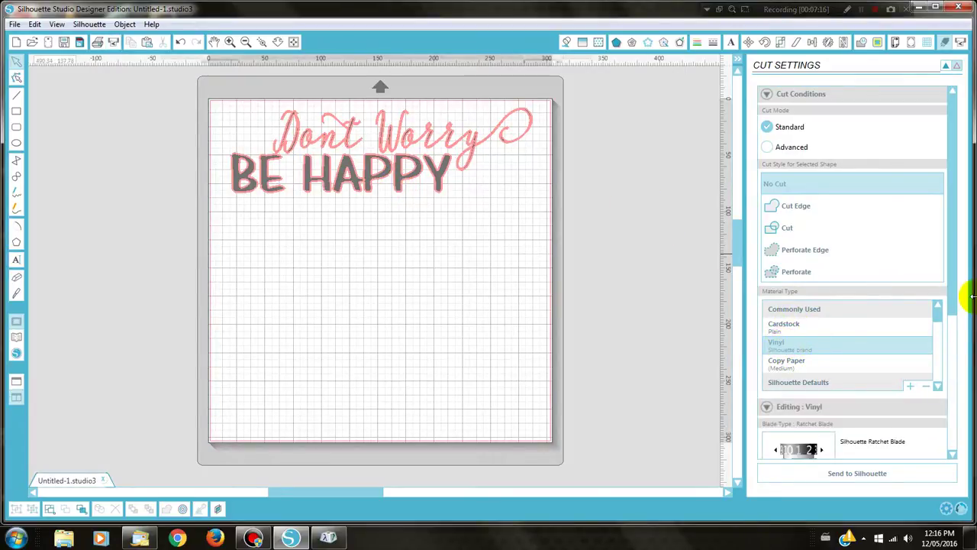
pyautogui.moveTo(954, 260); pyautogui.dragTo(954, 324)
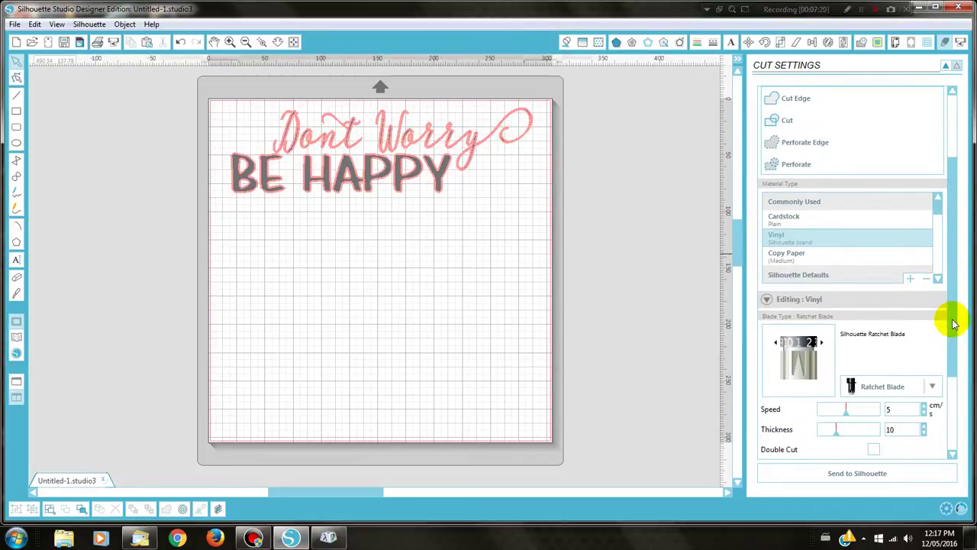